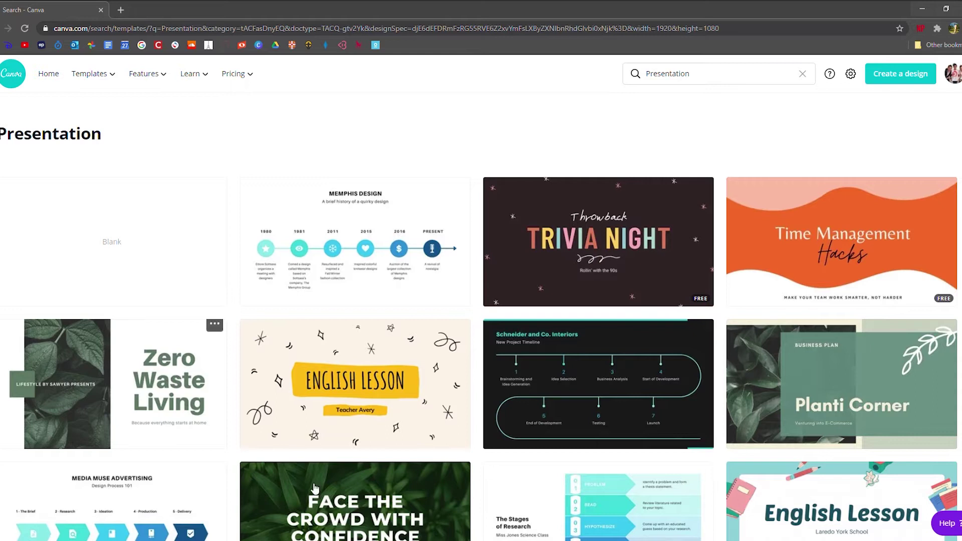
- Start a blank presentation design from the template gallery and close the template search page
{"action": "scroll", "coordinate": [384, 406], "scroll_direction": "down", "scroll_amount": 10}
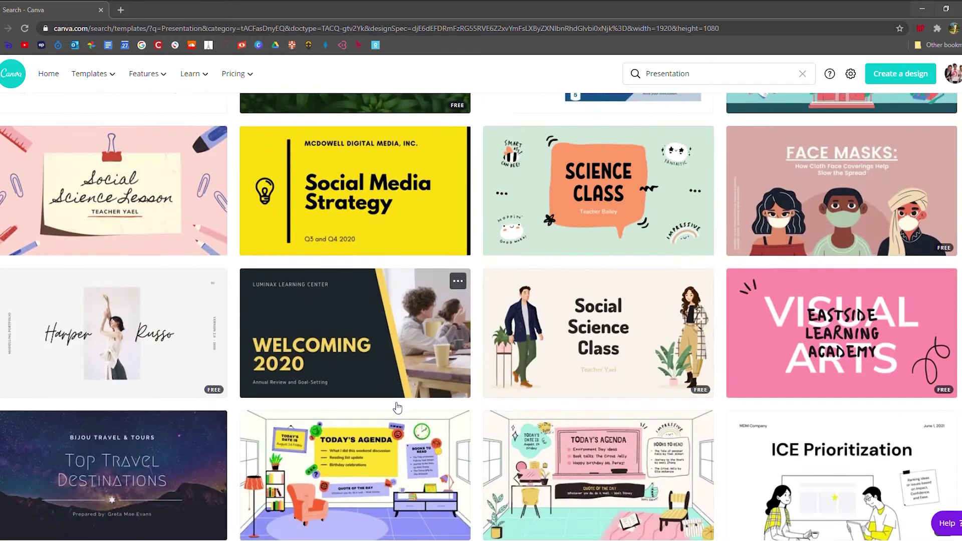
{"action": "scroll", "coordinate": [396, 407], "scroll_direction": "up", "scroll_amount": 10}
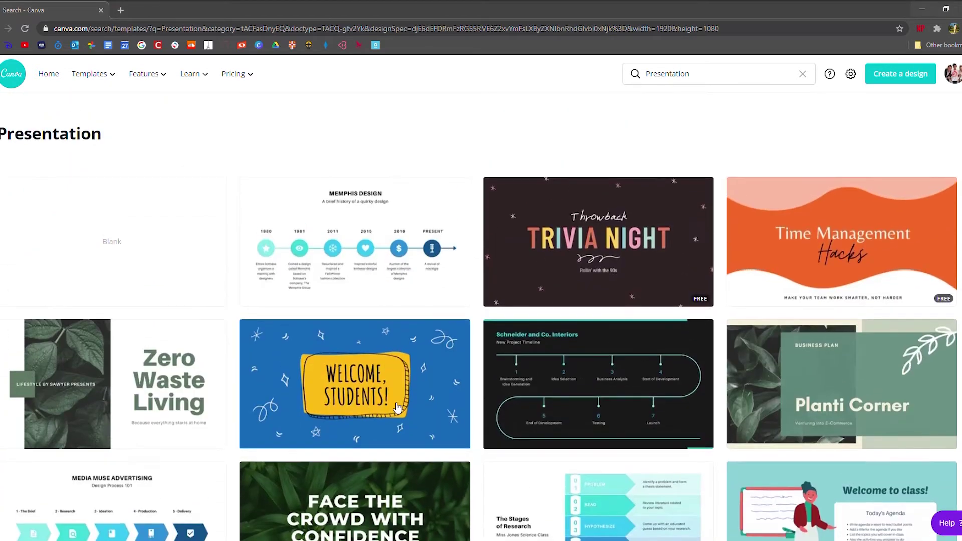
{"action": "left_click", "coordinate": [149, 233]}
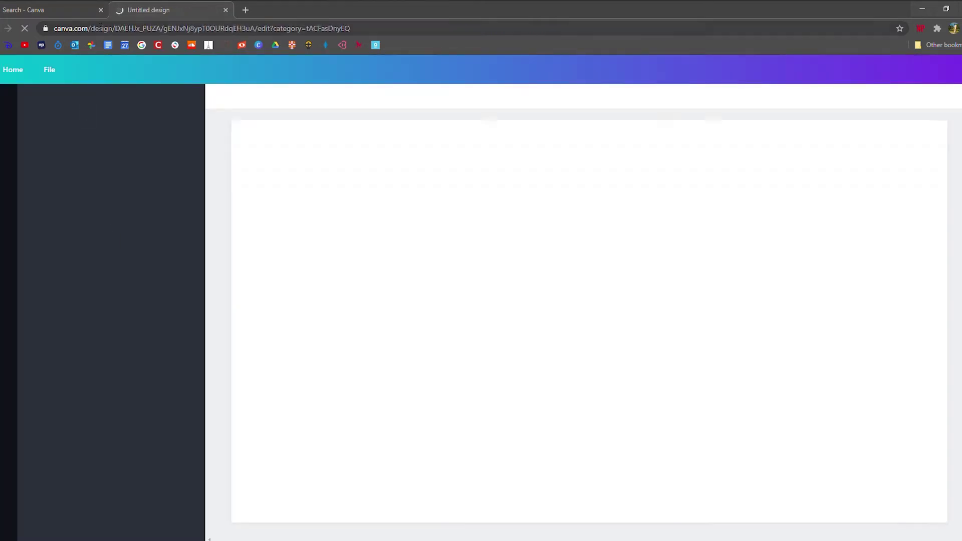
{"action": "left_click", "coordinate": [100, 10]}
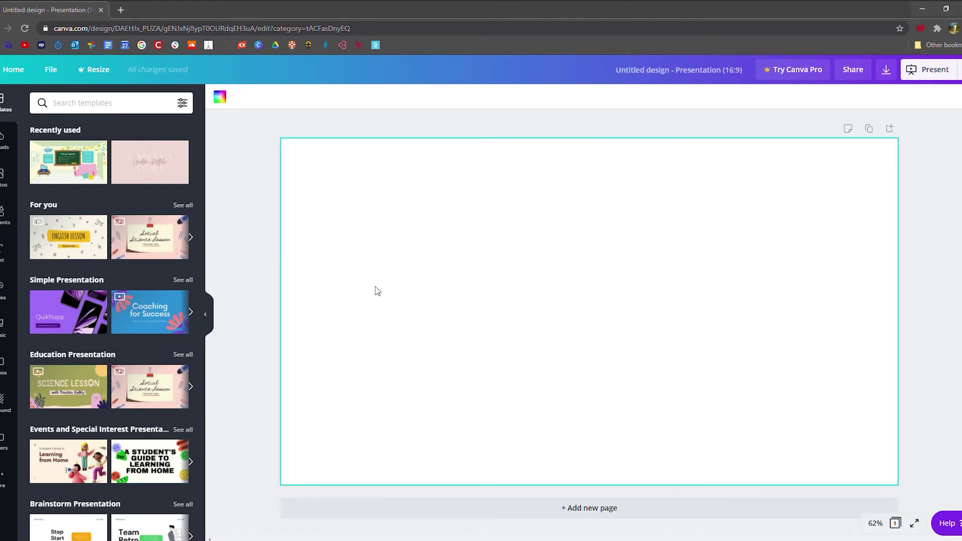
- Give the blank page a light grey custom background colour
{"action": "left_click", "coordinate": [221, 98]}
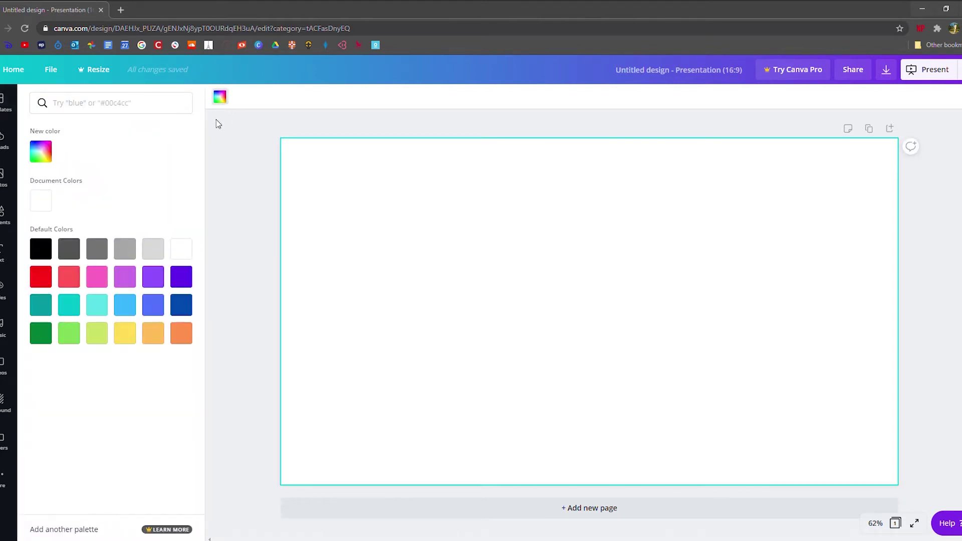
{"action": "left_click", "coordinate": [45, 150]}
{"action": "left_click_drag", "start_coordinate": [55, 187], "coordinate": [85, 208]}
- Search Google for "grey colour code" in a new browser tab
{"action": "key", "text": "ctrl+t"}
{"action": "type", "text": "p"}
{"action": "key", "text": "BackSpace"}
{"action": "type", "text": "grey colo"}
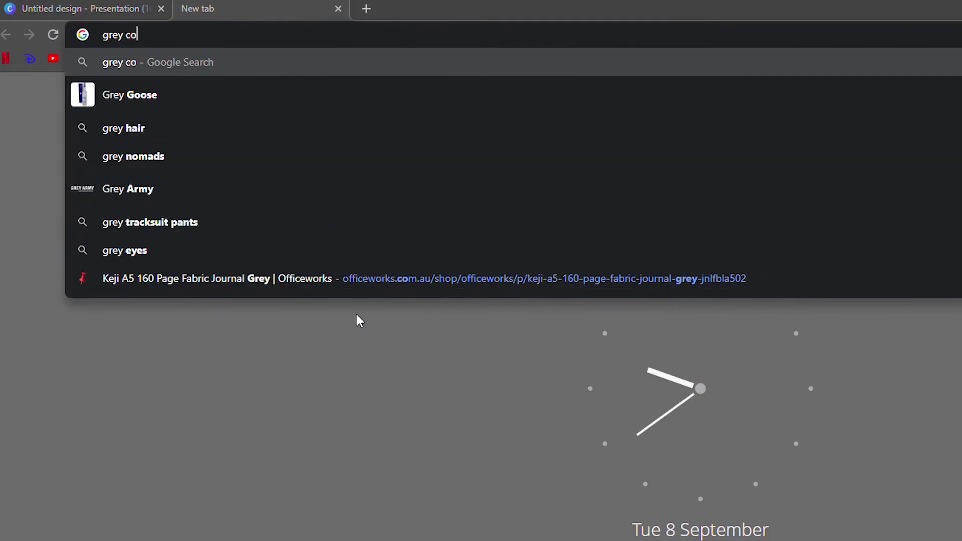
{"action": "key", "text": "Down"}
{"action": "key", "text": "Down"}
{"action": "key", "text": "Down"}
{"action": "key", "text": "Down"}
{"action": "key", "text": "Return"}
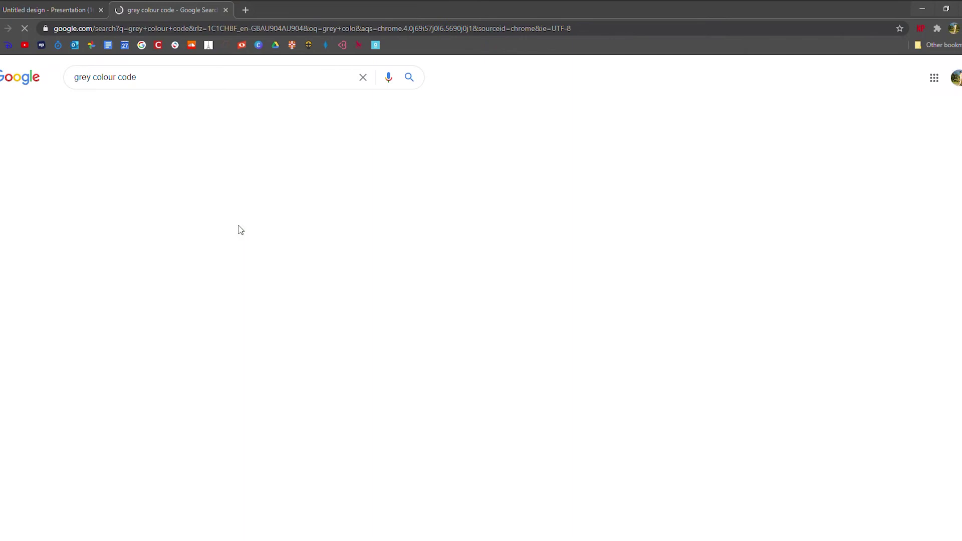
- Open the chart of named greys with hex codes in the image results and paste it onto the presentation page
{"action": "left_click", "coordinate": [119, 110]}
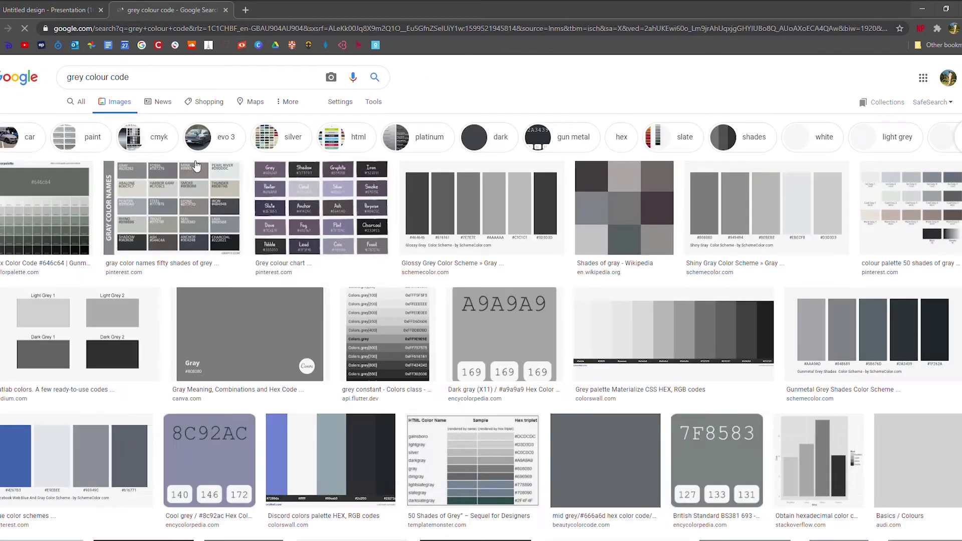
{"action": "left_click", "coordinate": [330, 209]}
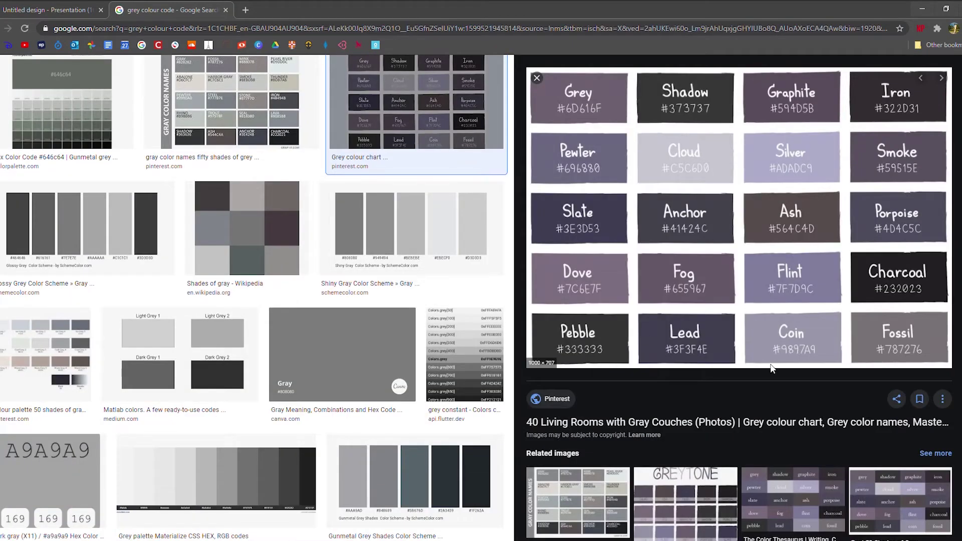
{"action": "left_click", "coordinate": [106, 6]}
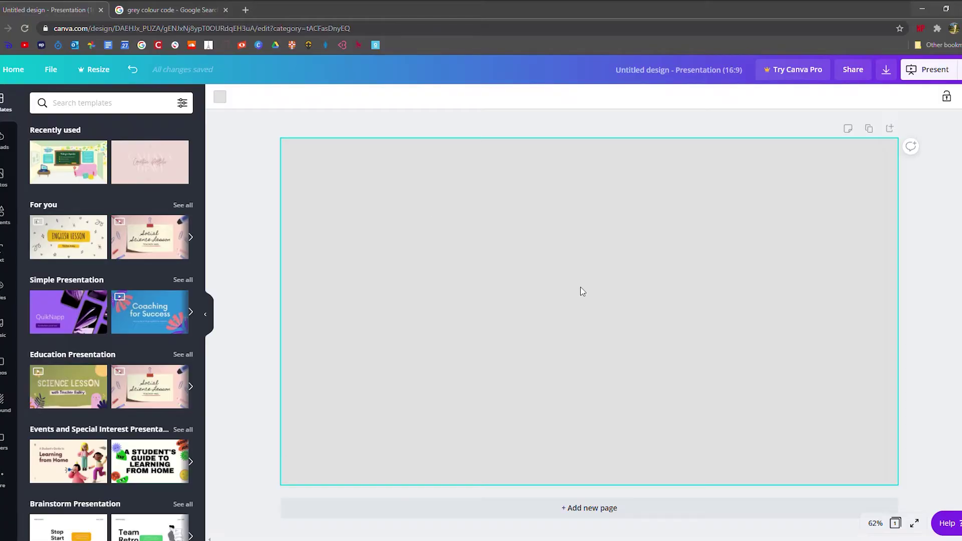
{"action": "key", "text": "ctrl+v"}
- Set the page background to the Cloud grey from the chart, c5c6d0
{"action": "left_click", "coordinate": [219, 100]}
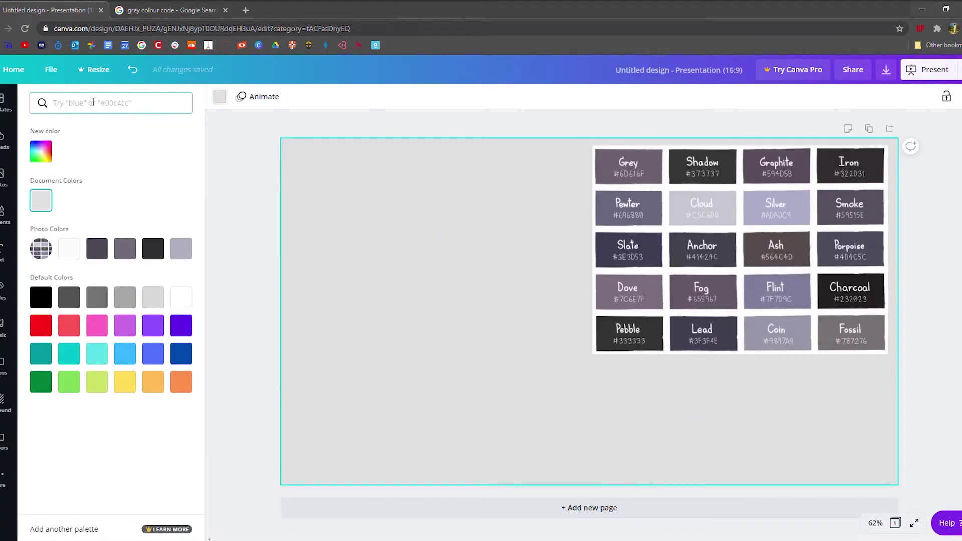
{"action": "type", "text": "c5c6d0"}
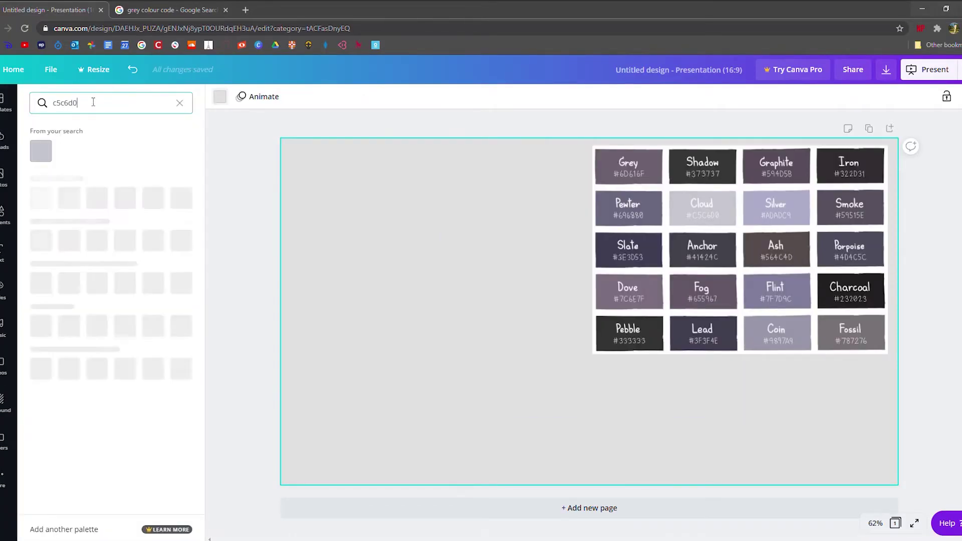
{"action": "left_click", "coordinate": [41, 151]}
{"action": "left_click", "coordinate": [180, 105]}
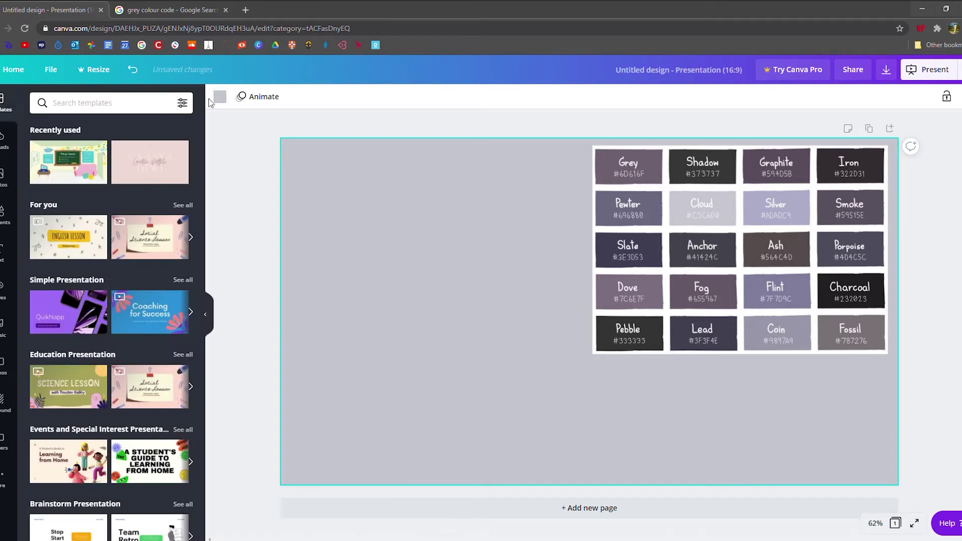
- Lighten the page background to a paler custom grey and delete the pasted colour chart
{"action": "left_click", "coordinate": [220, 97]}
{"action": "left_click", "coordinate": [41, 150]}
{"action": "left_click_drag", "start_coordinate": [46, 187], "coordinate": [44, 184]}
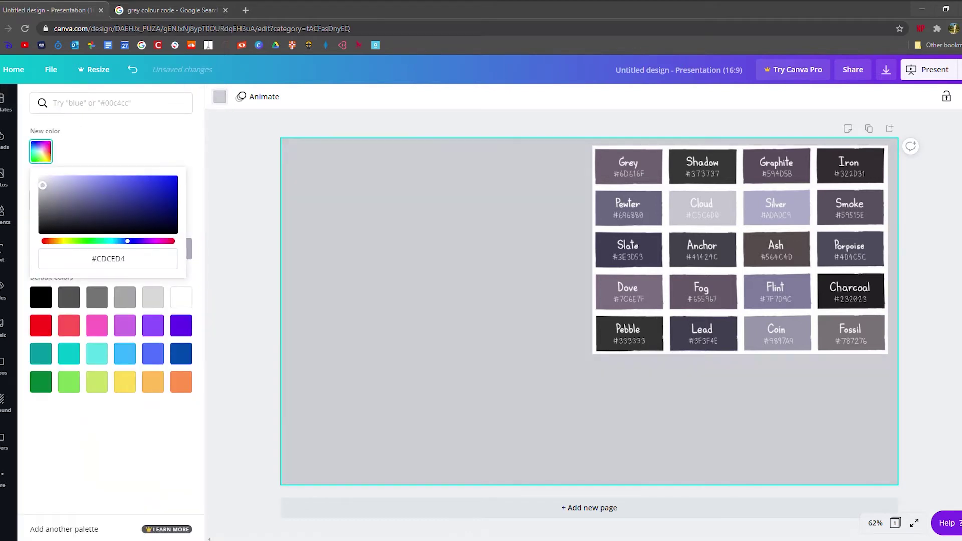
{"action": "left_click", "coordinate": [307, 259]}
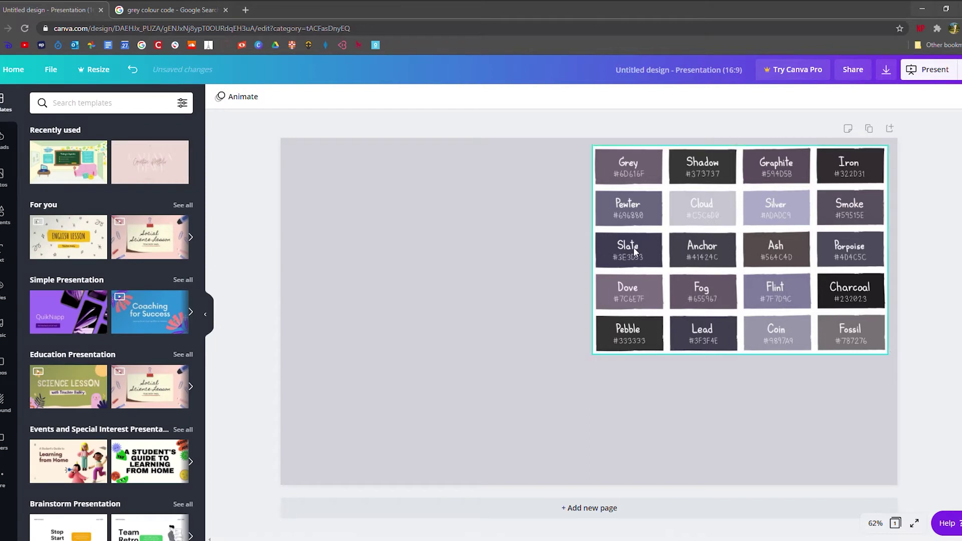
{"action": "key", "text": "Delete"}
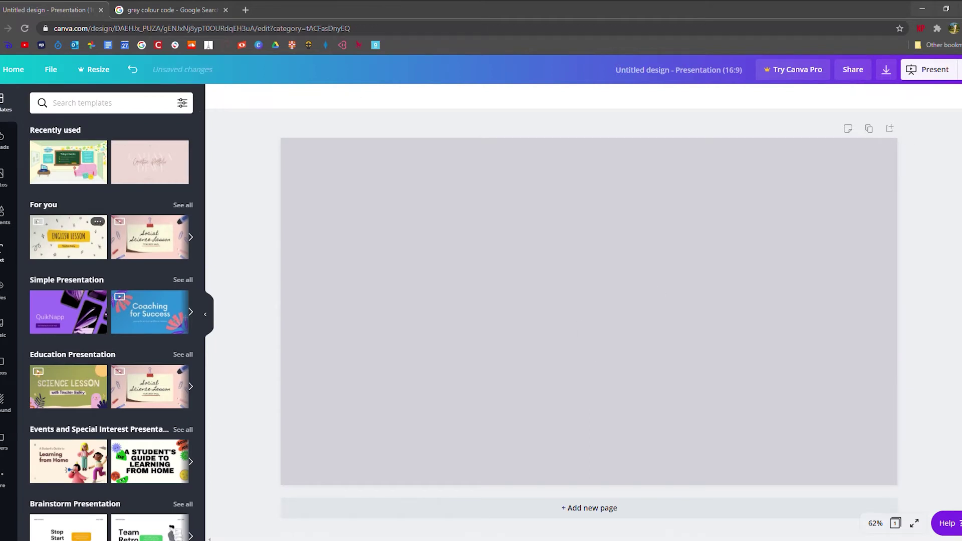
- Add a heading reading "HOW TO MAKE AN" in Josefin Sans Regular
{"action": "left_click", "coordinate": [2, 250]}
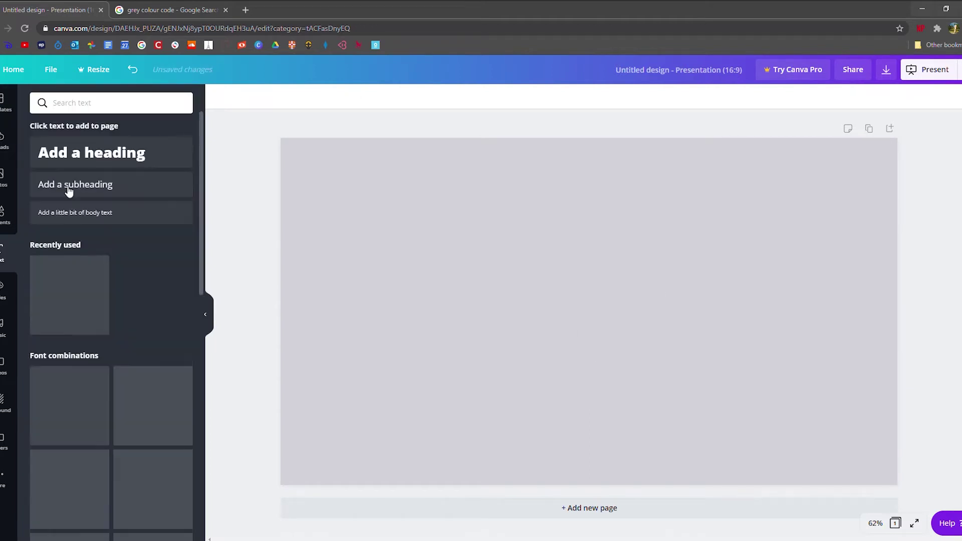
{"action": "left_click", "coordinate": [110, 161]}
{"action": "type", "text": "HOW TO MAKE A"}
{"action": "left_click", "coordinate": [256, 101]}
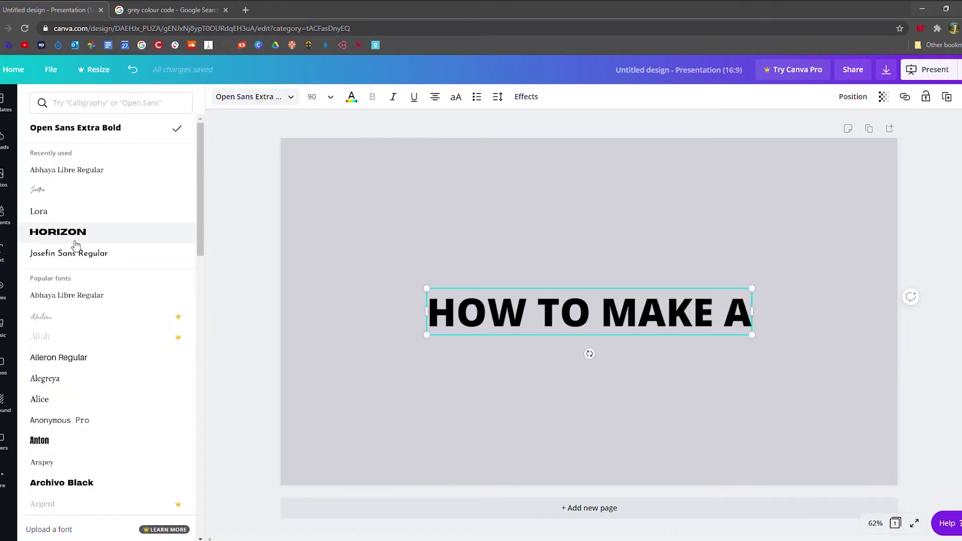
{"action": "left_click", "coordinate": [86, 254]}
{"action": "type", "text": "N"}
- Widen the letter spacing of "HOW TO MAKE AN" and fit it on one centred line along the page's upper edge
{"action": "left_click", "coordinate": [230, 329]}
{"action": "left_click_drag", "start_coordinate": [490, 324], "coordinate": [490, 200]}
{"action": "left_click", "coordinate": [496, 99]}
{"action": "left_click_drag", "start_coordinate": [573, 131], "coordinate": [605, 131]}
{"action": "left_click_drag", "start_coordinate": [320, 223], "coordinate": [143, 223]}
{"action": "left_click_drag", "start_coordinate": [363, 197], "coordinate": [495, 215]}
{"action": "left_click_drag", "start_coordinate": [269, 185], "coordinate": [394, 193]}
{"action": "left_click", "coordinate": [489, 236]}
{"action": "left_click_drag", "start_coordinate": [549, 215], "coordinate": [453, 175]}
{"action": "left_click", "coordinate": [416, 231]}
- Add a second heading reading "aesthetic" with wide letter spacing in Abhaya Libre Regular
{"action": "left_click", "coordinate": [118, 154]}
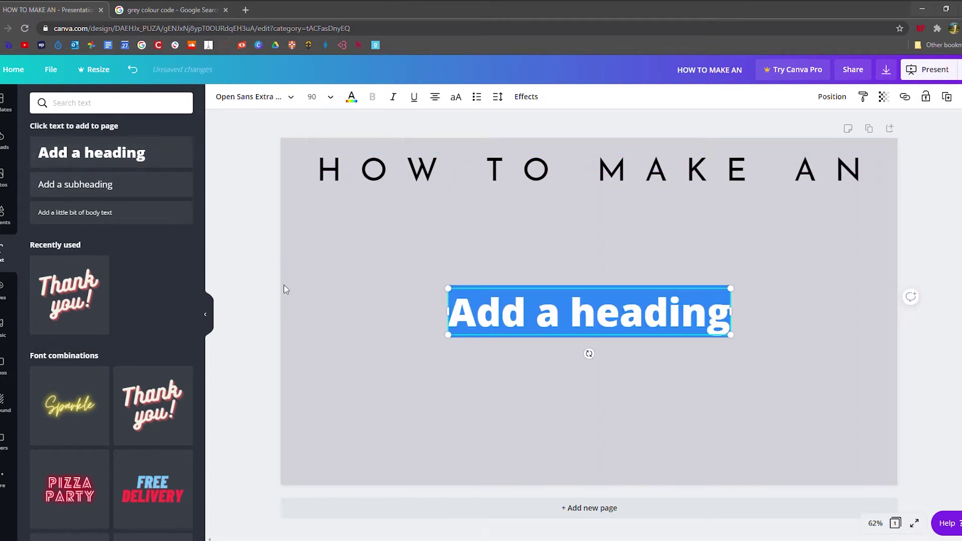
{"action": "type", "text": "aestheti"}
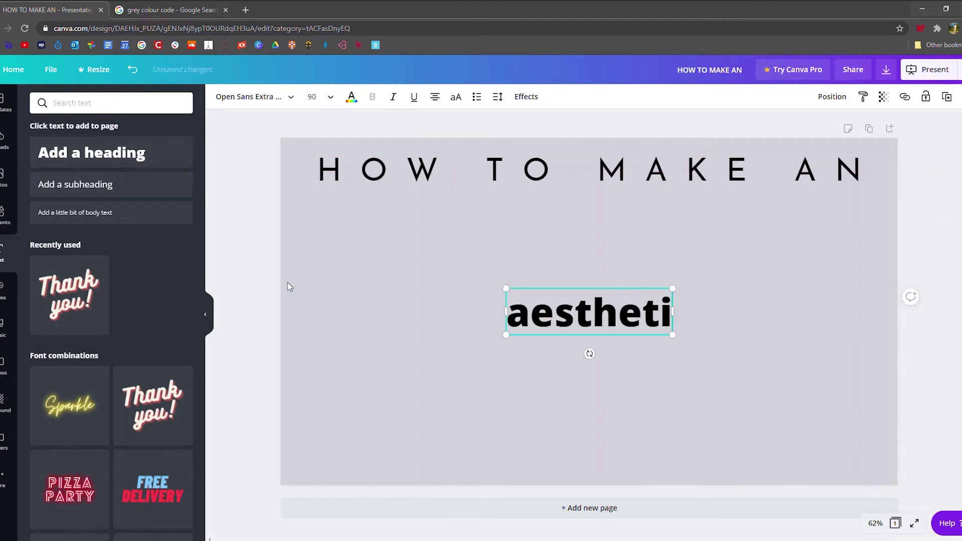
{"action": "left_click", "coordinate": [497, 100]}
{"action": "left_click_drag", "start_coordinate": [580, 133], "coordinate": [602, 132]}
{"action": "left_click", "coordinate": [251, 96]}
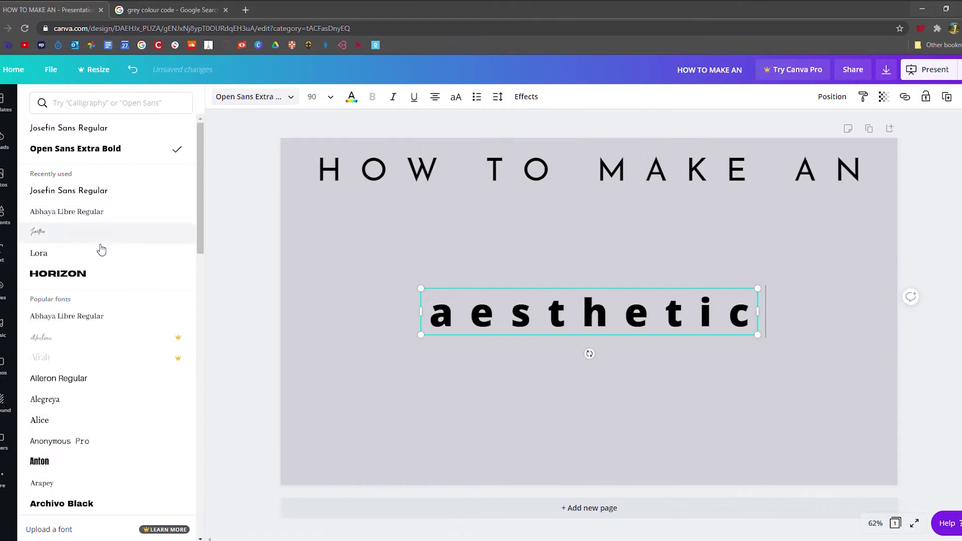
{"action": "left_click", "coordinate": [70, 210]}
- Italicise "aesthetic" and move it up to sit centred beneath "HOW TO MAKE AN"
{"action": "scroll", "coordinate": [72, 274], "scroll_direction": "down", "scroll_amount": 3}
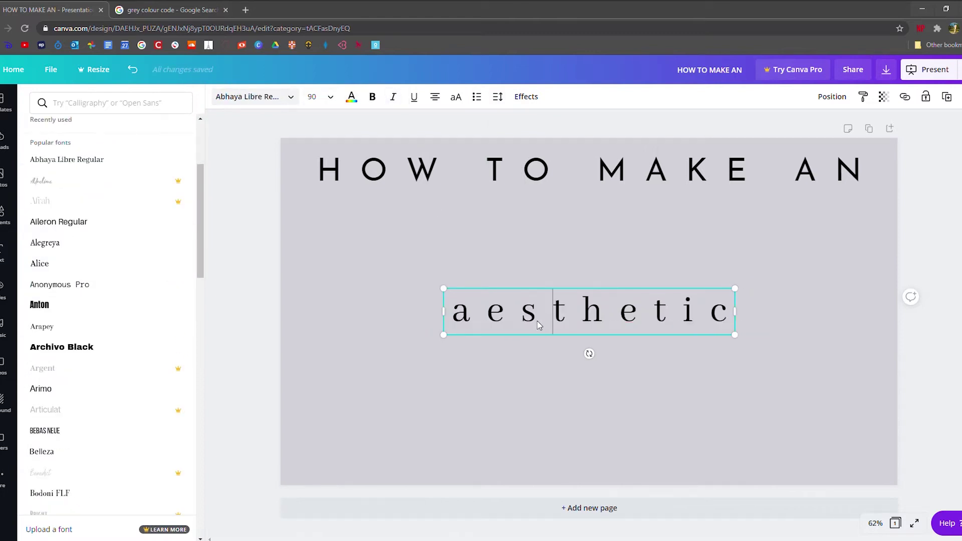
{"action": "double_click", "coordinate": [496, 311]}
{"action": "left_click", "coordinate": [415, 336]}
{"action": "left_click_drag", "start_coordinate": [529, 324], "coordinate": [531, 249]}
- Duplicate the "aesthetic" heading below itself and change the copy's text to "presentation"
{"action": "key", "text": "ctrl+c"}
{"action": "key", "text": "ctrl+v"}
{"action": "left_click_drag", "start_coordinate": [597, 253], "coordinate": [595, 326]}
{"action": "double_click", "coordinate": [604, 327]}
{"action": "type", "text": "presentation"}
{"action": "key", "text": "BackSpace"}
{"action": "key", "text": "BackSpace"}
{"action": "key", "text": "BackSpace"}
{"action": "key", "text": "BackSpace"}
{"action": "key", "text": "BackSpace"}
{"action": "left_click", "coordinate": [603, 408]}
- Set "presentation" in non-italic Josefin Sans Regular after trying Alice, and position it just beneath "aesthetic"
{"action": "right_click", "coordinate": [505, 323]}
{"action": "left_click", "coordinate": [469, 375]}
{"action": "left_click_drag", "start_coordinate": [463, 337], "coordinate": [461, 319]}
{"action": "left_click", "coordinate": [254, 96]}
{"action": "left_click", "coordinate": [55, 269]}
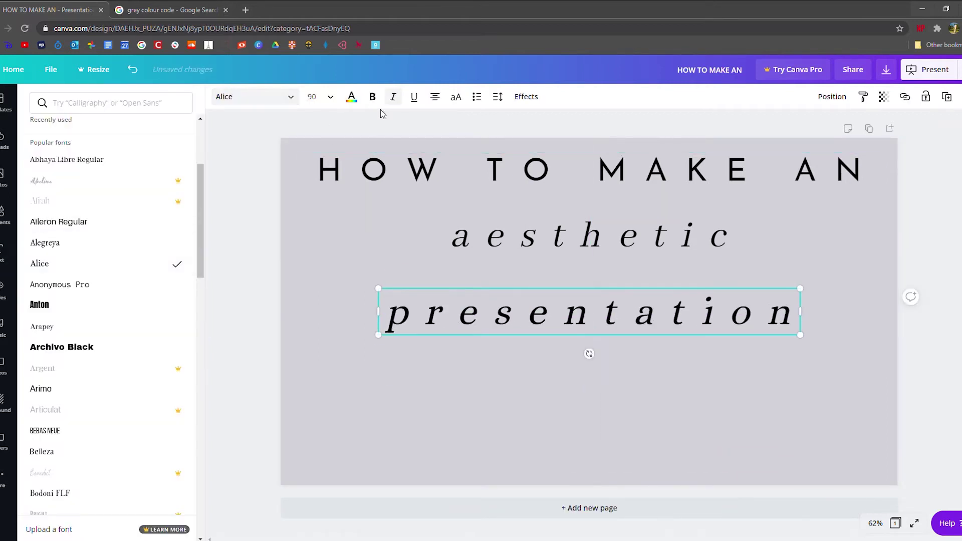
{"action": "scroll", "coordinate": [145, 195], "scroll_direction": "up", "scroll_amount": 3}
{"action": "left_click", "coordinate": [112, 130]}
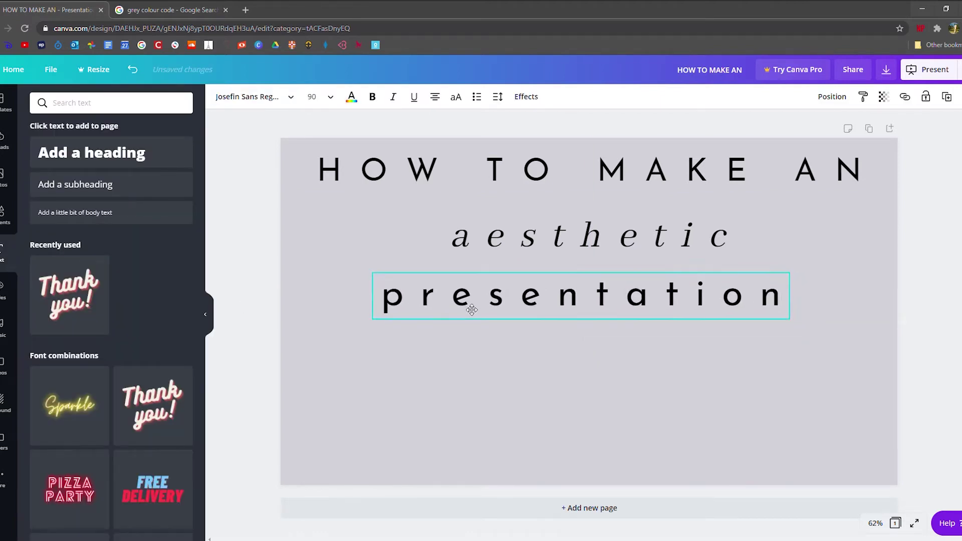
{"action": "left_click", "coordinate": [311, 346]}
- Add a subheading reading "101" in Lora beneath "presentation"
{"action": "left_click", "coordinate": [159, 192]}
{"action": "type", "text": "101"}
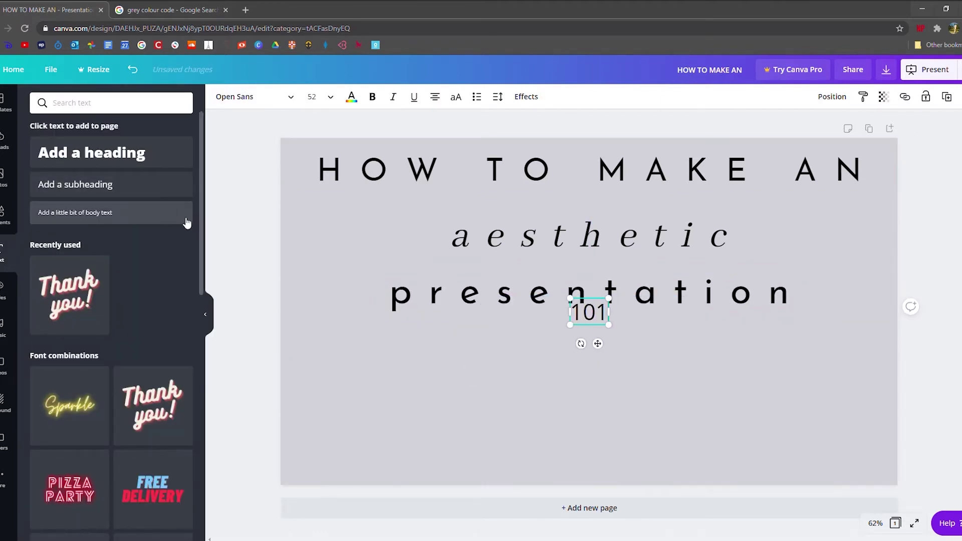
{"action": "left_click", "coordinate": [255, 97]}
{"action": "left_click", "coordinate": [104, 257]}
{"action": "left_click", "coordinate": [106, 296]}
{"action": "left_click_drag", "start_coordinate": [589, 325], "coordinate": [581, 356]}
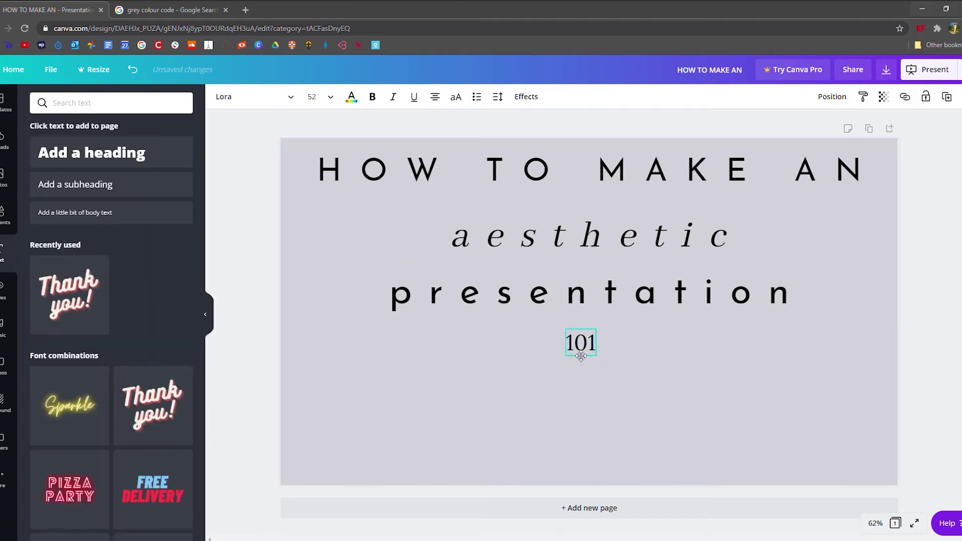
- Try enlarging "101" to size 136 with wide letter spacing and a transparency of 37
{"action": "left_click_drag", "start_coordinate": [467, 423], "coordinate": [436, 470]}
{"action": "left_click_drag", "start_coordinate": [524, 429], "coordinate": [586, 425]}
{"action": "left_click", "coordinate": [498, 97]}
{"action": "left_click_drag", "start_coordinate": [564, 129], "coordinate": [617, 136]}
{"action": "left_click_drag", "start_coordinate": [358, 326], "coordinate": [583, 397]}
{"action": "left_click", "coordinate": [461, 419]}
{"action": "left_click_drag", "start_coordinate": [757, 462], "coordinate": [648, 391]}
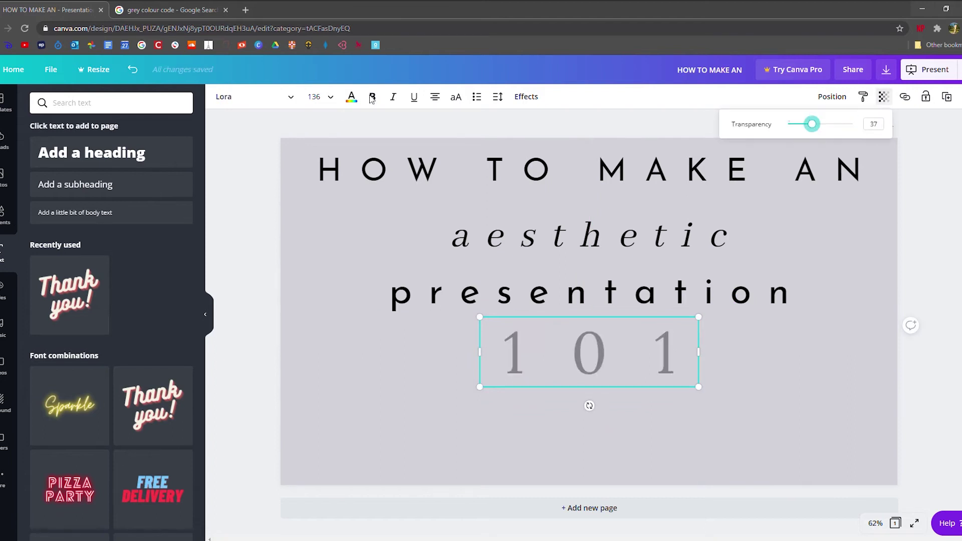
- Try italics on the "101" subheading and delete it from the page
{"action": "left_click", "coordinate": [394, 98]}
{"action": "left_click_drag", "start_coordinate": [504, 352], "coordinate": [694, 366]}
{"action": "key", "text": "BackSpace"}
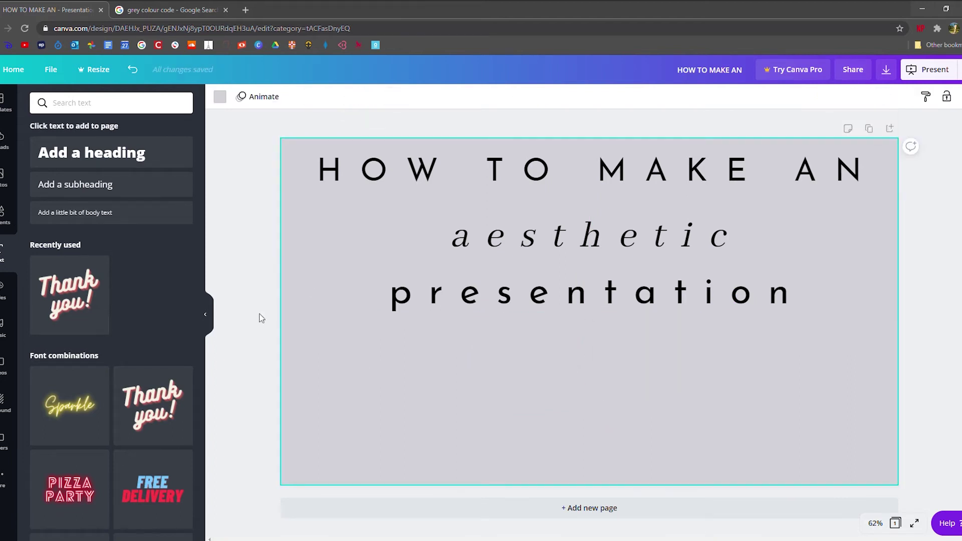
- Search the elements for "brush strokes" and place the white stroke over "aesthetic", enlarged to cover the whole word
{"action": "left_click", "coordinate": [4, 215]}
{"action": "left_click", "coordinate": [110, 102]}
{"action": "type", "text": "brush str"}
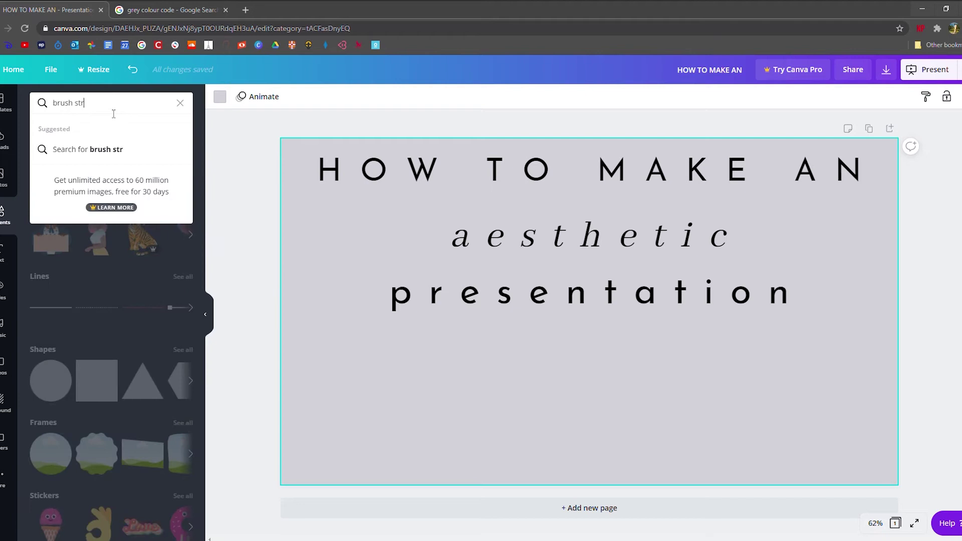
{"action": "type", "text": "okes"}
{"action": "key", "text": "Return"}
{"action": "left_click_drag", "start_coordinate": [118, 249], "coordinate": [530, 244]}
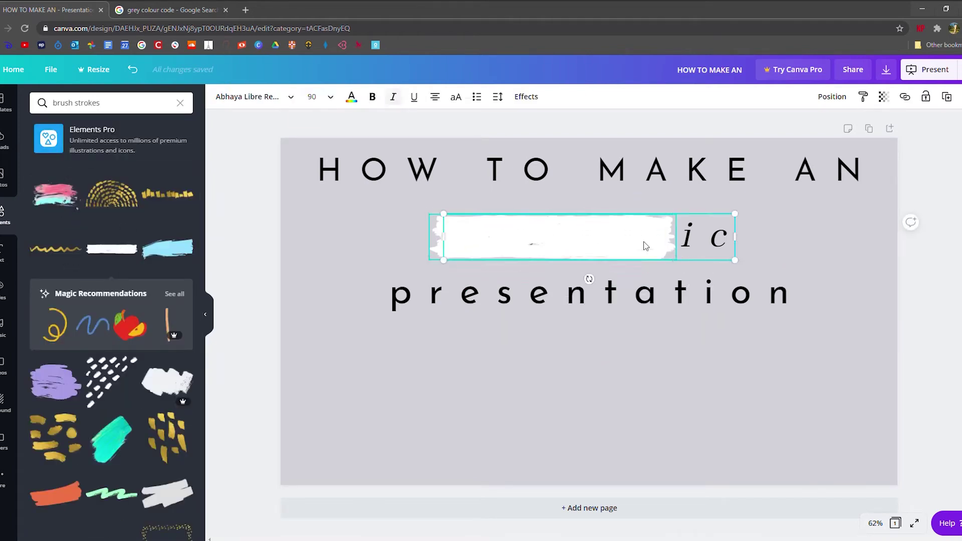
{"action": "left_click_drag", "start_coordinate": [702, 272], "coordinate": [751, 266]}
- Reduce the white brush stroke's opacity and send it behind the "aesthetic" text
{"action": "left_click", "coordinate": [220, 97]}
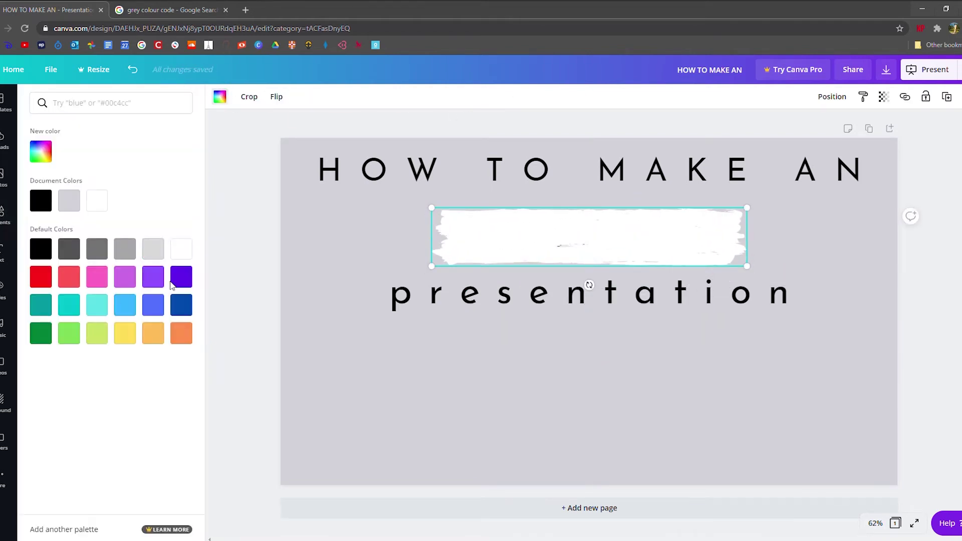
{"action": "left_click", "coordinate": [884, 97]}
{"action": "left_click_drag", "start_coordinate": [853, 125], "coordinate": [823, 126]}
{"action": "left_click", "coordinate": [832, 97]}
{"action": "left_click", "coordinate": [843, 127]}
{"action": "left_click", "coordinate": [644, 116]}
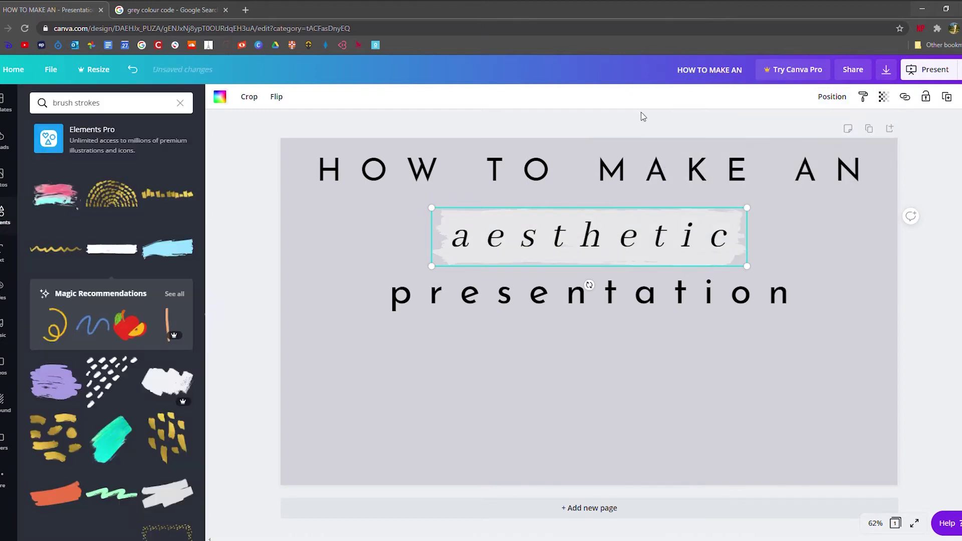
- Switch to the Google tab and search for "grey aesthetic"
{"action": "left_click", "coordinate": [170, 9]}
{"action": "left_click", "coordinate": [191, 28]}
{"action": "type", "text": "grey aesthetic"}
{"action": "key", "text": "Return"}
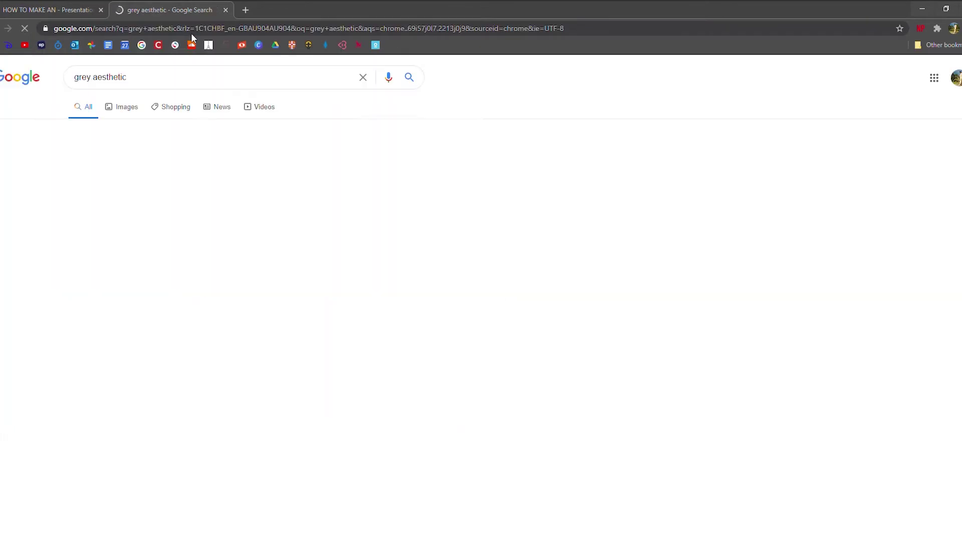
- Search Google for "beige aesthetic collage" and open a beige photo collage from the image results
{"action": "double_click", "coordinate": [110, 77]}
{"action": "key", "text": "ctrl+a"}
{"action": "type", "text": "beige aesthetic collage"}
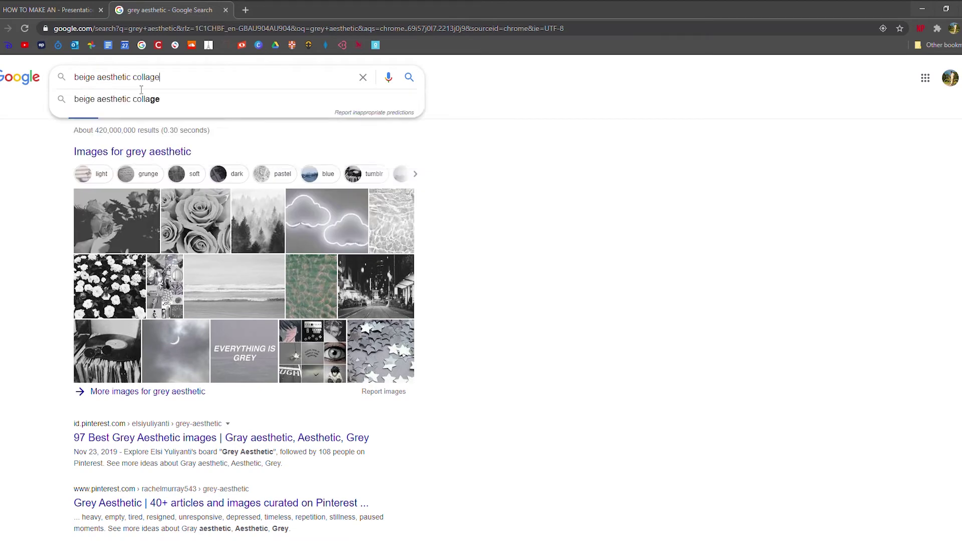
{"action": "key", "text": "Return"}
{"action": "left_click", "coordinate": [163, 221]}
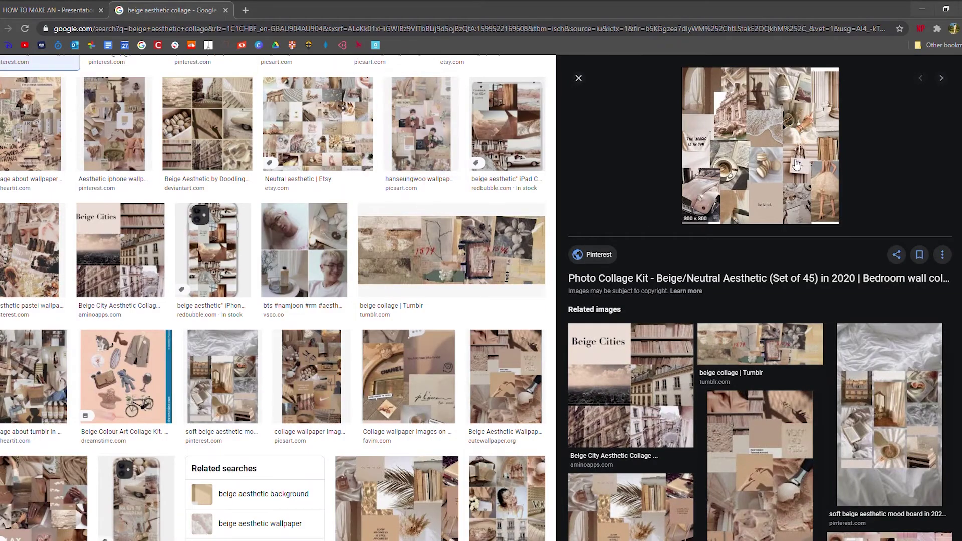
- Switch back to the presentation and paste the copied beige collage, enlarged to the title slide's full height
{"action": "left_click", "coordinate": [60, 10]}
{"action": "right_click", "coordinate": [353, 431]}
{"action": "left_click", "coordinate": [387, 464]}
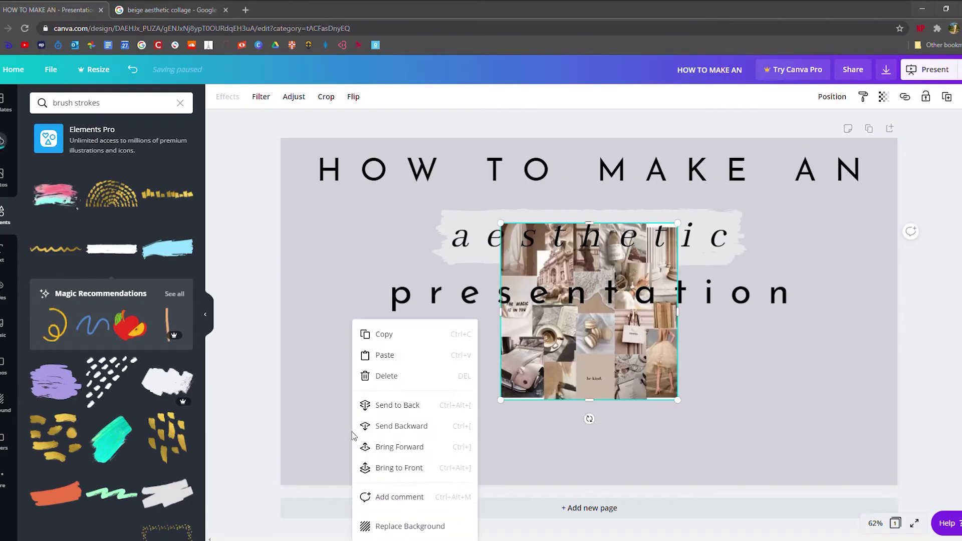
{"action": "left_click_drag", "start_coordinate": [537, 287], "coordinate": [432, 275]}
{"action": "left_click_drag", "start_coordinate": [554, 393], "coordinate": [650, 486]}
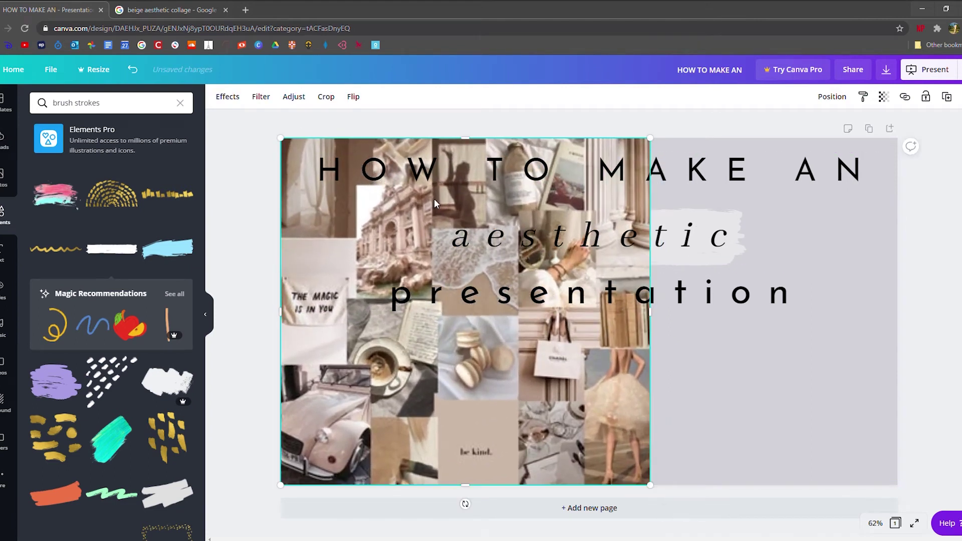
- Open the Cute Wallpapers beige collage in the image results and paste it onto the title slide in place of the first collage
{"action": "left_click", "coordinate": [145, 9]}
{"action": "left_click", "coordinate": [506, 376]}
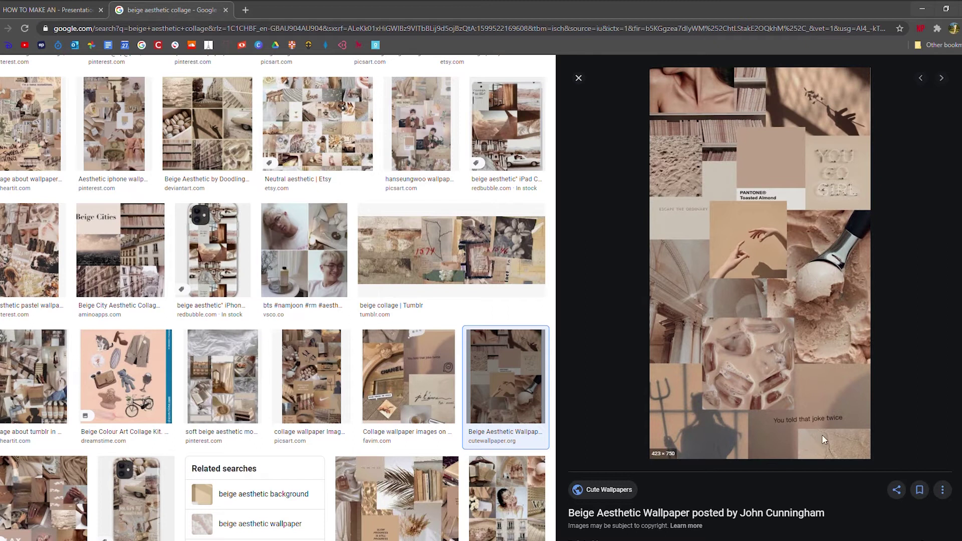
{"action": "left_click", "coordinate": [59, 9]}
{"action": "key", "text": "ctrl+v"}
{"action": "left_click", "coordinate": [572, 449]}
{"action": "key", "text": "Delete"}
- Scale the beige collage to the slide's height and place three copies side by side to cover the whole slide
{"action": "left_click_drag", "start_coordinate": [528, 419], "coordinate": [428, 525]}
{"action": "left_click_drag", "start_coordinate": [541, 432], "coordinate": [542, 364]}
{"action": "key", "text": "ctrl+v"}
{"action": "left_click_drag", "start_coordinate": [484, 142], "coordinate": [482, 140]}
{"action": "left_click_drag", "start_coordinate": [441, 235], "coordinate": [441, 235]}
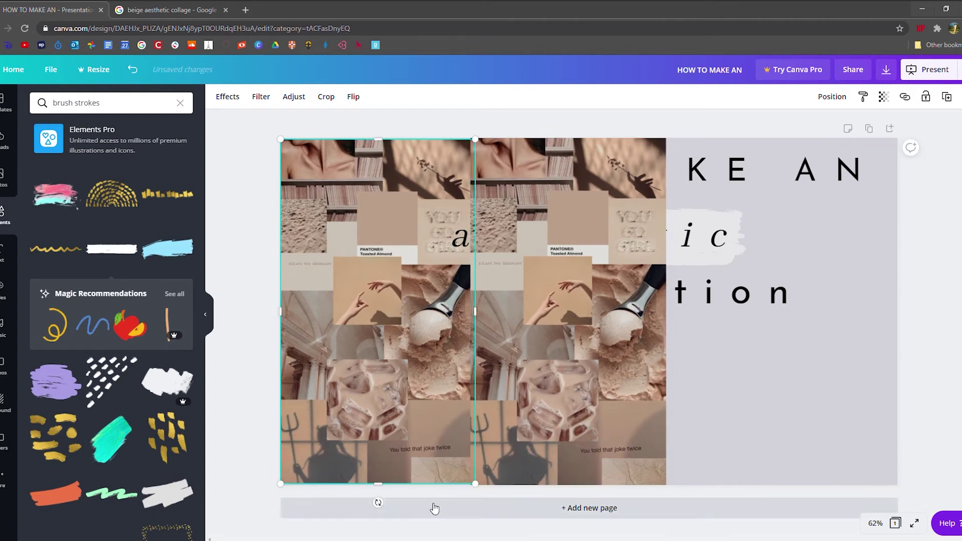
{"action": "left_click_drag", "start_coordinate": [477, 487], "coordinate": [489, 503]}
{"action": "key", "text": "ctrl+d"}
{"action": "left_click_drag", "start_coordinate": [377, 393], "coordinate": [757, 392]}
{"action": "left_click_drag", "start_coordinate": [864, 318], "coordinate": [905, 323]}
- Select the three collage images, send them behind the headings and reduce their transparency value to 10
{"action": "left_click_drag", "start_coordinate": [270, 236], "coordinate": [389, 89]}
{"action": "left_click_drag", "start_coordinate": [270, 467], "coordinate": [863, 282]}
{"action": "left_click", "coordinate": [815, 96]}
{"action": "left_click", "coordinate": [832, 96]}
{"action": "left_click", "coordinate": [847, 148]}
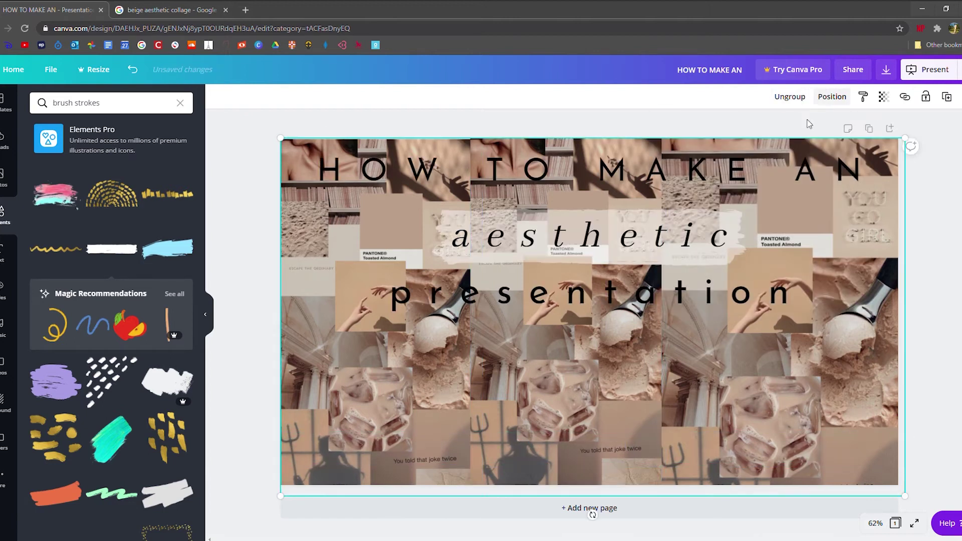
{"action": "left_click", "coordinate": [884, 98]}
{"action": "left_click_drag", "start_coordinate": [852, 124], "coordinate": [799, 129]}
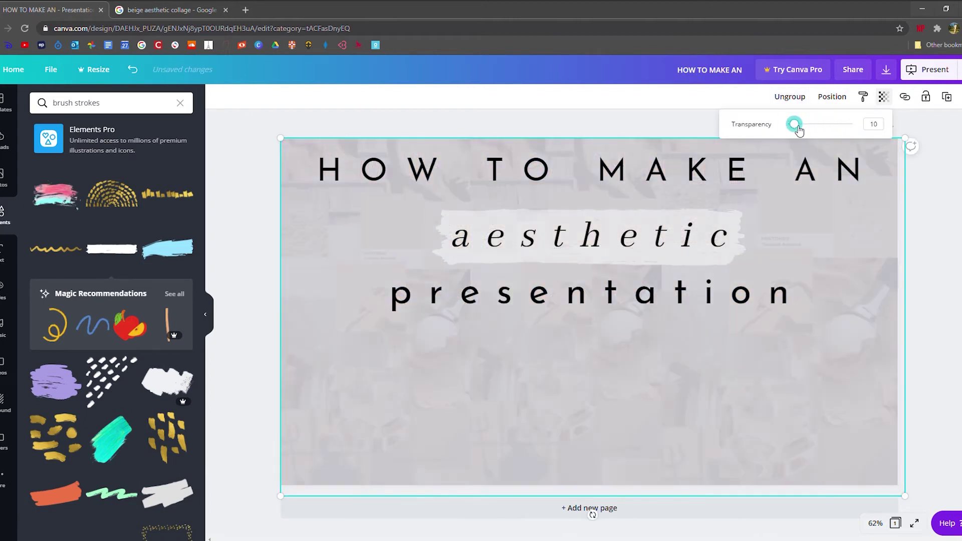
{"action": "left_click", "coordinate": [958, 291]}
- Add the rainbow with the gold and pink arches from Organic Rainbows, enlarged in the title slide's lower-right corner
{"action": "left_click", "coordinate": [180, 103]}
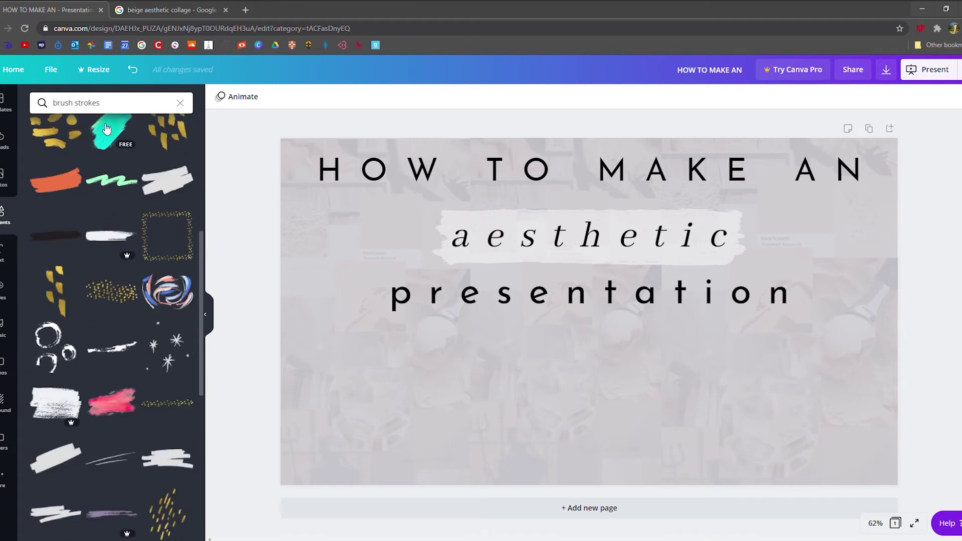
{"action": "scroll", "coordinate": [52, 258], "scroll_direction": "down", "scroll_amount": 10}
{"action": "scroll", "coordinate": [52, 258], "scroll_direction": "down", "scroll_amount": 7}
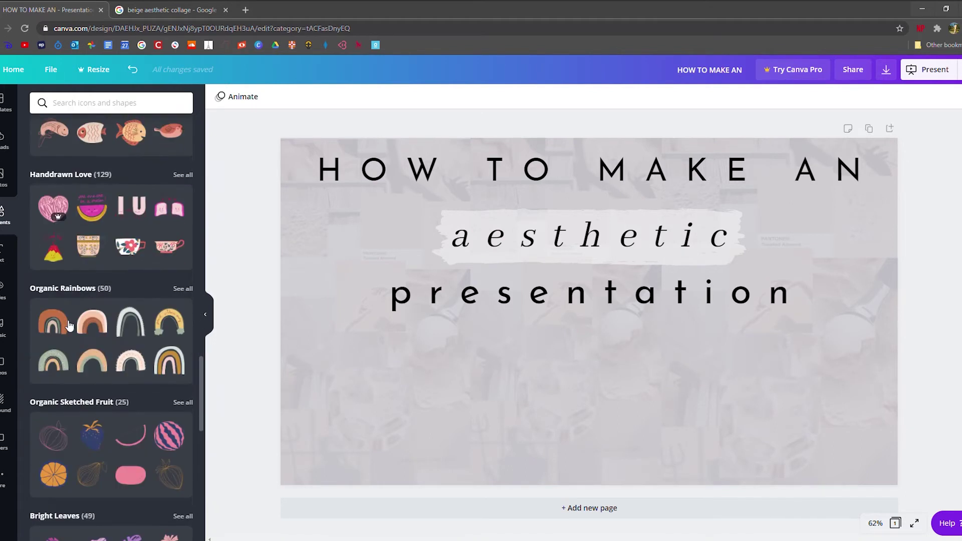
{"action": "left_click_drag", "start_coordinate": [85, 362], "coordinate": [361, 465]}
{"action": "key", "text": "Delete"}
{"action": "left_click", "coordinate": [171, 363]}
{"action": "left_click_drag", "start_coordinate": [665, 383], "coordinate": [729, 437]}
{"action": "left_click_drag", "start_coordinate": [639, 380], "coordinate": [882, 479]}
{"action": "left_click", "coordinate": [354, 334]}
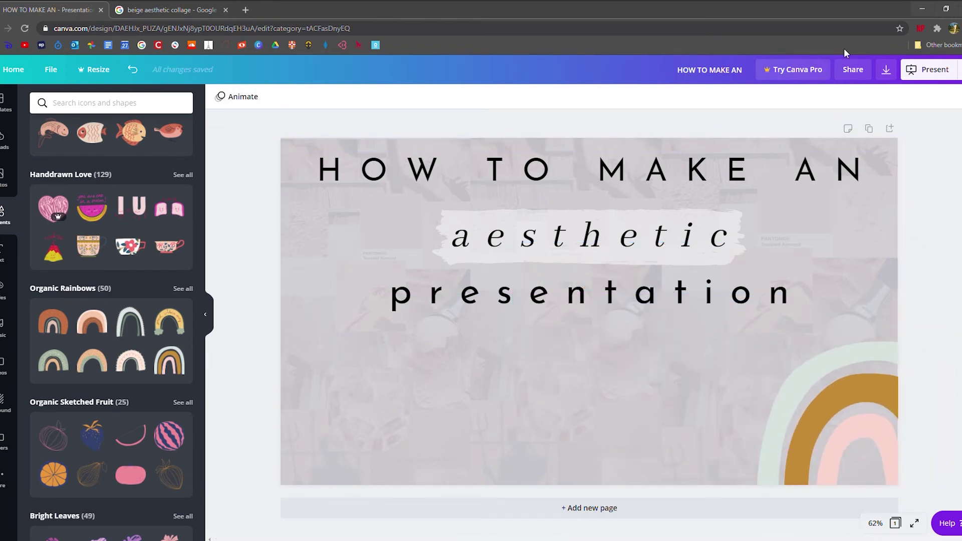
- Place the orange outlined fruit from Organic Sketched Fruit beside the rainbow with reduced opacity
{"action": "scroll", "coordinate": [126, 515], "scroll_direction": "down", "scroll_amount": 3}
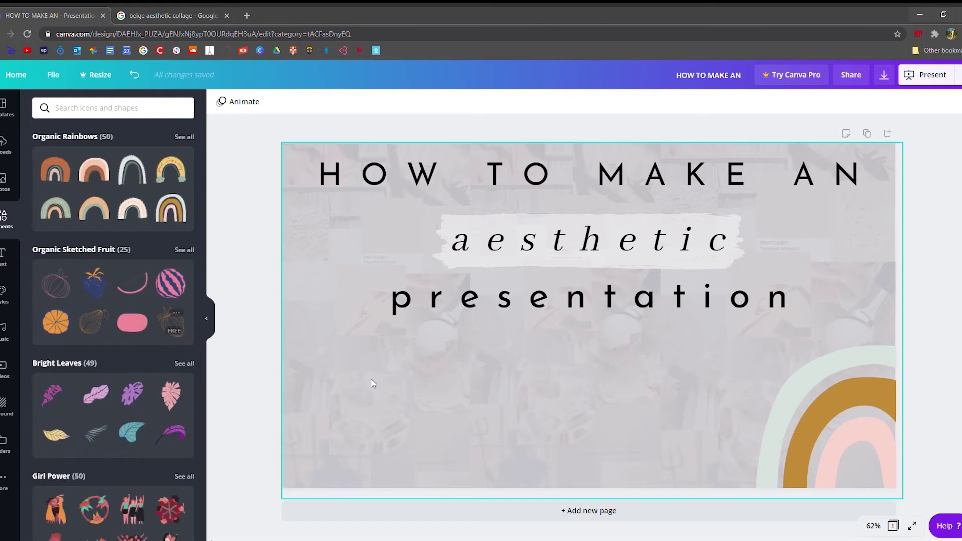
{"action": "left_click_drag", "start_coordinate": [173, 325], "coordinate": [733, 332]}
{"action": "left_click", "coordinate": [831, 101]}
{"action": "left_click", "coordinate": [881, 102]}
{"action": "left_click_drag", "start_coordinate": [851, 129], "coordinate": [816, 132]}
{"action": "left_click_drag", "start_coordinate": [738, 363], "coordinate": [718, 437]}
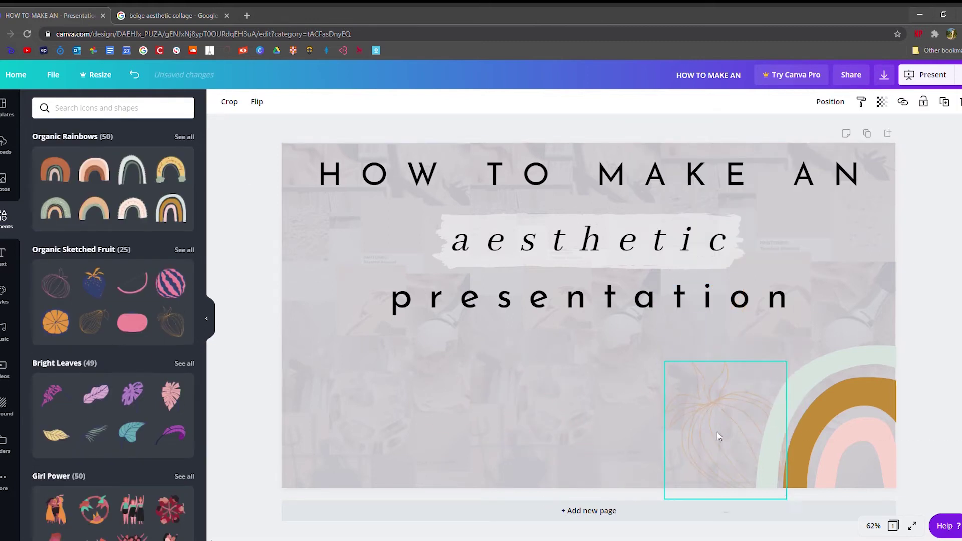
- Add a signature text of "xoxo" and the author's first name to the title slide in the Brusher font
{"action": "type", "text": "t"}
{"action": "type", "text": "xoxo joseph"}
{"action": "left_click", "coordinate": [249, 102]}
{"action": "left_click", "coordinate": [76, 157]}
{"action": "scroll", "coordinate": [71, 289], "scroll_direction": "down", "scroll_amount": 2}
{"action": "left_click", "coordinate": [80, 108]}
{"action": "type", "text": "brusher"}
{"action": "left_click", "coordinate": [45, 196]}
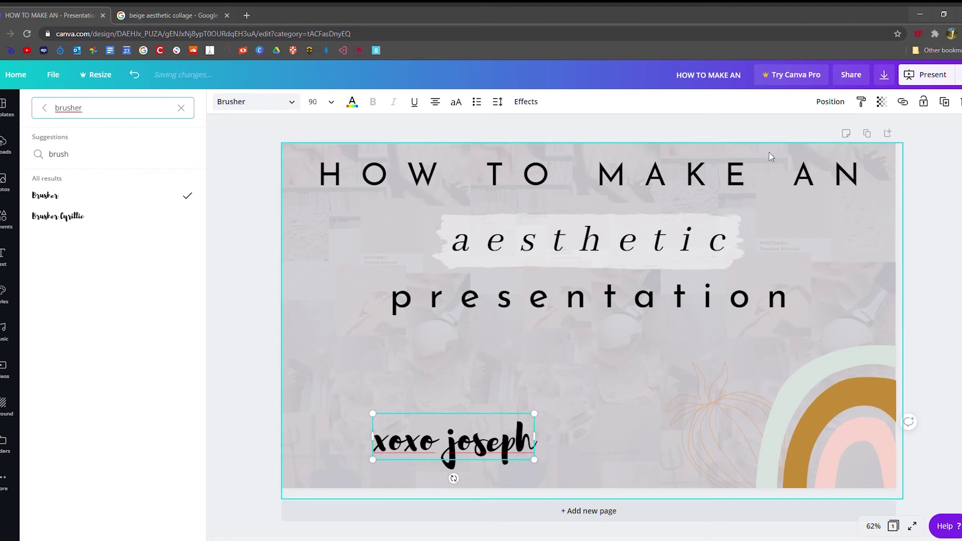
- Fade the signature text, change its font to the handwriting font Gistesy and move it to the slide's lower-left corner
{"action": "left_click", "coordinate": [882, 102]}
{"action": "left_click_drag", "start_coordinate": [851, 129], "coordinate": [841, 129]}
{"action": "left_click", "coordinate": [181, 108]}
{"action": "left_click", "coordinate": [65, 133]}
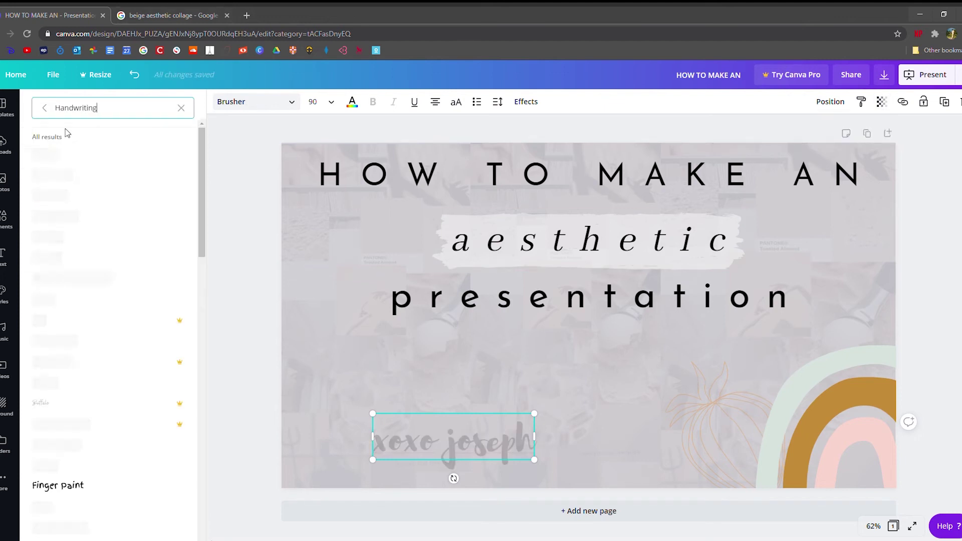
{"action": "scroll", "coordinate": [80, 281], "scroll_direction": "down", "scroll_amount": 5}
{"action": "left_click", "coordinate": [88, 249]}
{"action": "left_click", "coordinate": [290, 418]}
{"action": "left_click_drag", "start_coordinate": [436, 438], "coordinate": [319, 462]}
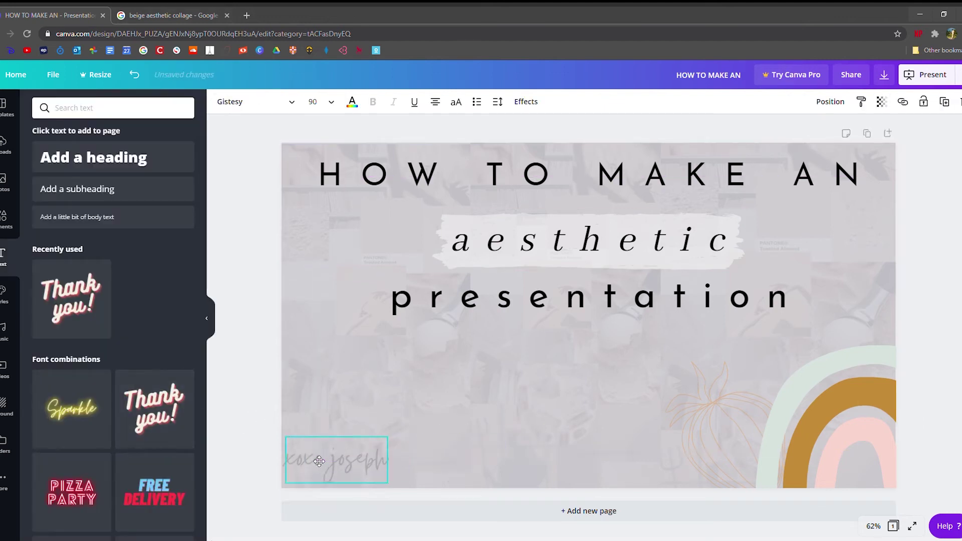
- Add a second page with the heading "WHAT SHOULD I USE?"
{"action": "left_click", "coordinate": [641, 513]}
{"action": "left_click", "coordinate": [94, 157]}
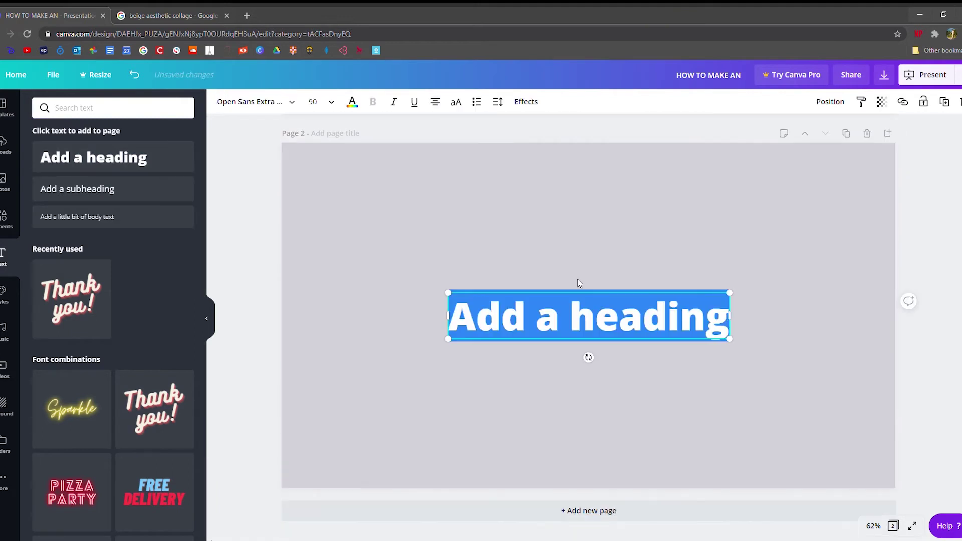
{"action": "type", "text": "TITLE"}
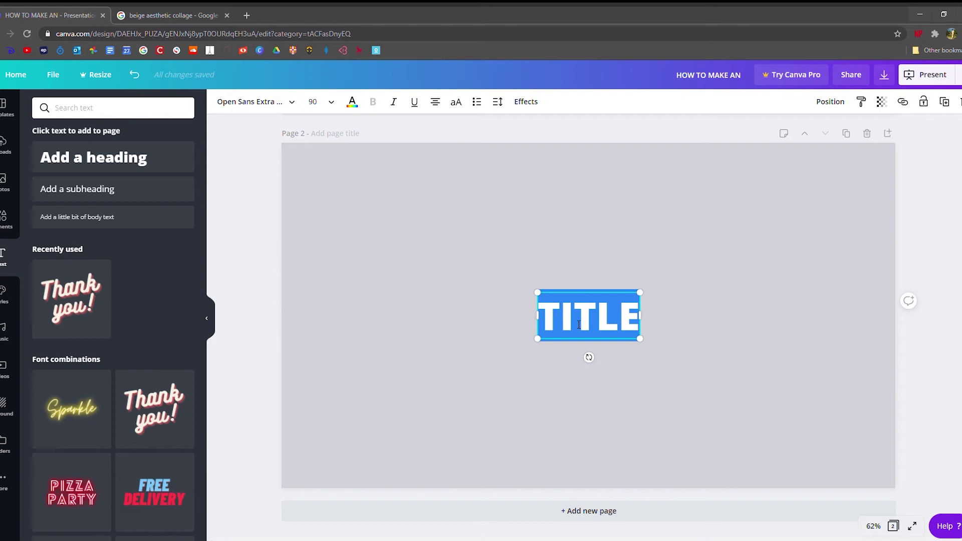
{"action": "type", "text": "WHAT SHOULD I USE?"}
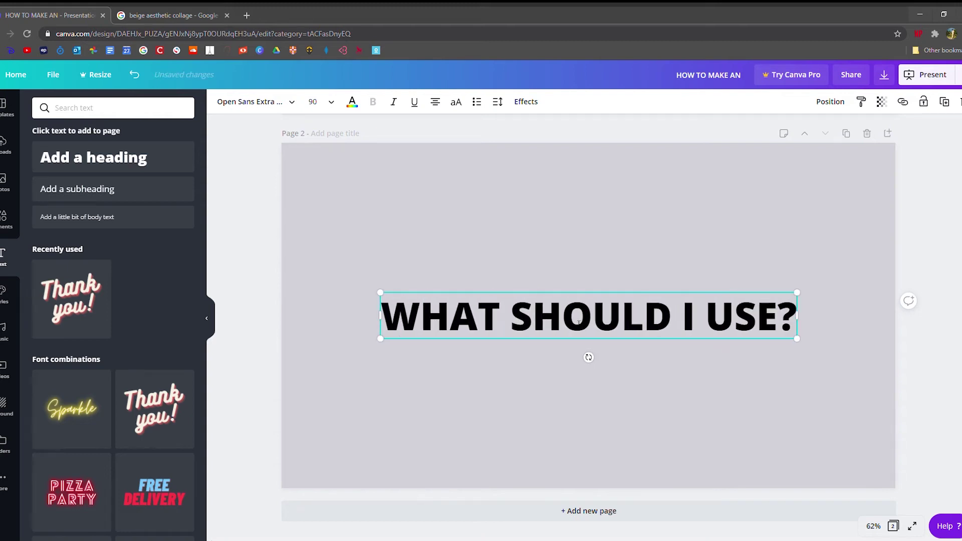
- Try the Holiday font on the new heading, and settle on Josefin Sans Regular
{"action": "left_click", "coordinate": [278, 105]}
{"action": "left_click", "coordinate": [65, 393]}
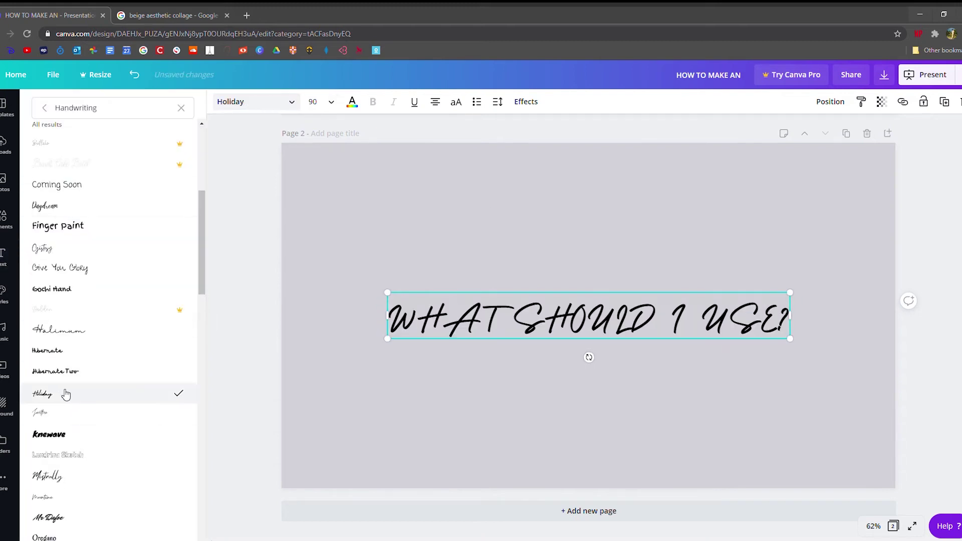
{"action": "left_click", "coordinate": [44, 108]}
{"action": "left_click", "coordinate": [70, 133]}
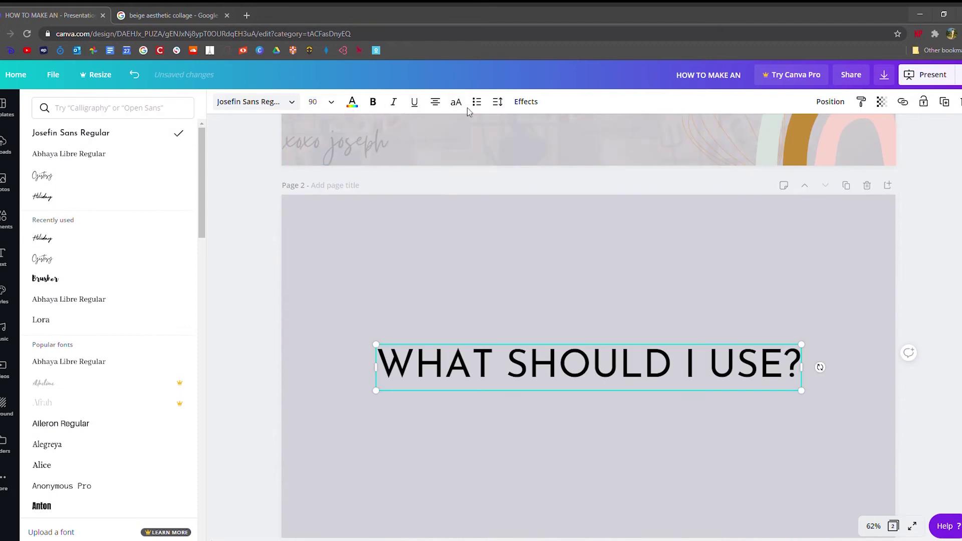
- Widen the heading's letter spacing, resize it to fit one line and move it to the page's upper right
{"action": "left_click", "coordinate": [498, 102]}
{"action": "left_click_drag", "start_coordinate": [569, 133], "coordinate": [586, 139]}
{"action": "left_click_drag", "start_coordinate": [316, 394], "coordinate": [193, 412]}
{"action": "left_click_drag", "start_coordinate": [862, 393], "coordinate": [660, 378]}
{"action": "left_click", "coordinate": [571, 416]}
{"action": "left_click_drag", "start_coordinate": [481, 358], "coordinate": [701, 227]}
{"action": "left_click", "coordinate": [506, 349]}
- Add a solid gold line running from the page's left edge towards the "WHAT SHOULD I USE?" heading
{"action": "left_click", "coordinate": [5, 293]}
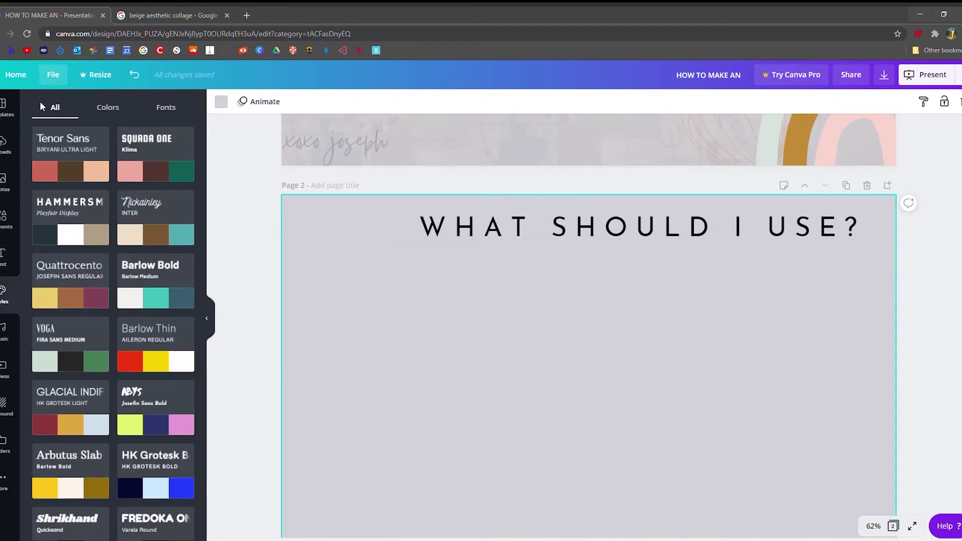
{"action": "left_click", "coordinate": [5, 219]}
{"action": "scroll", "coordinate": [75, 301], "scroll_direction": "up", "scroll_amount": 20}
{"action": "left_click", "coordinate": [54, 260]}
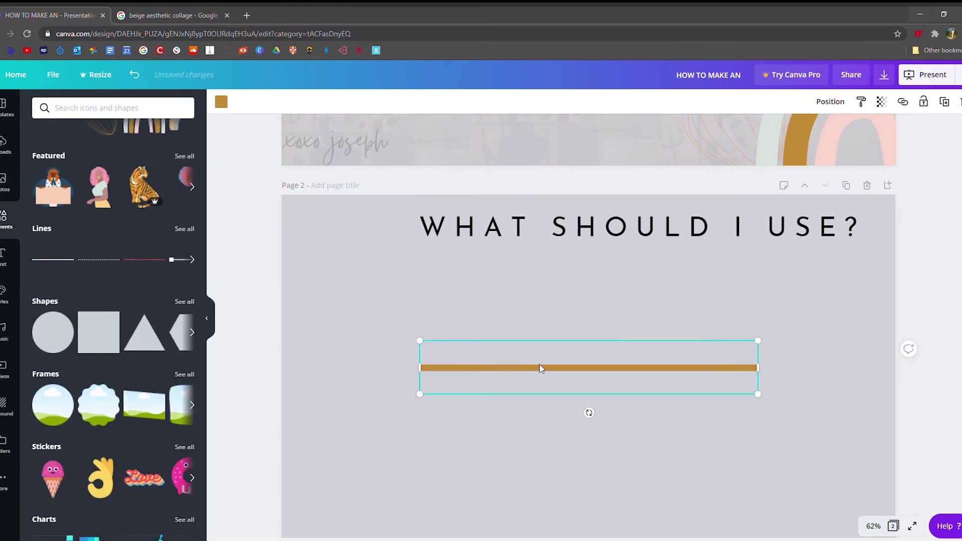
{"action": "left_click_drag", "start_coordinate": [550, 369], "coordinate": [186, 232]}
- Add a gold square below the heading, stretch it into a wide rectangle and lower its opacity
{"action": "scroll", "coordinate": [251, 155], "scroll_direction": "down", "scroll_amount": 1}
{"action": "left_click", "coordinate": [104, 338]}
{"action": "left_click_drag", "start_coordinate": [557, 297], "coordinate": [401, 324]}
{"action": "left_click_drag", "start_coordinate": [527, 342], "coordinate": [868, 371]}
{"action": "left_click_drag", "start_coordinate": [678, 378], "coordinate": [669, 376]}
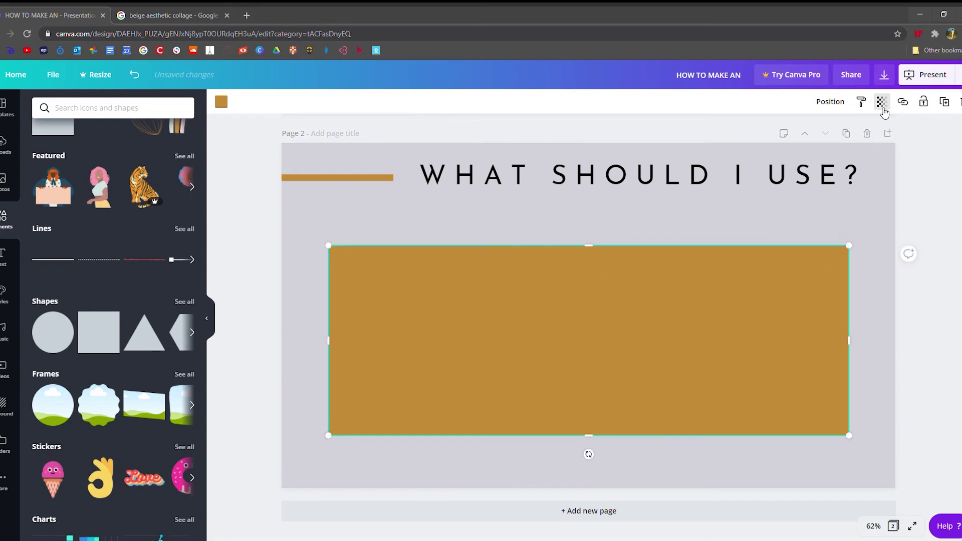
{"action": "left_click", "coordinate": [881, 105]}
{"action": "left_click_drag", "start_coordinate": [851, 130], "coordinate": [806, 136]}
- Add a second square over the rectangle and stretch it slightly beyond the first one's edges
{"action": "left_click", "coordinate": [249, 296]}
{"action": "left_click", "coordinate": [102, 332]}
{"action": "left_click_drag", "start_coordinate": [569, 304], "coordinate": [406, 329]}
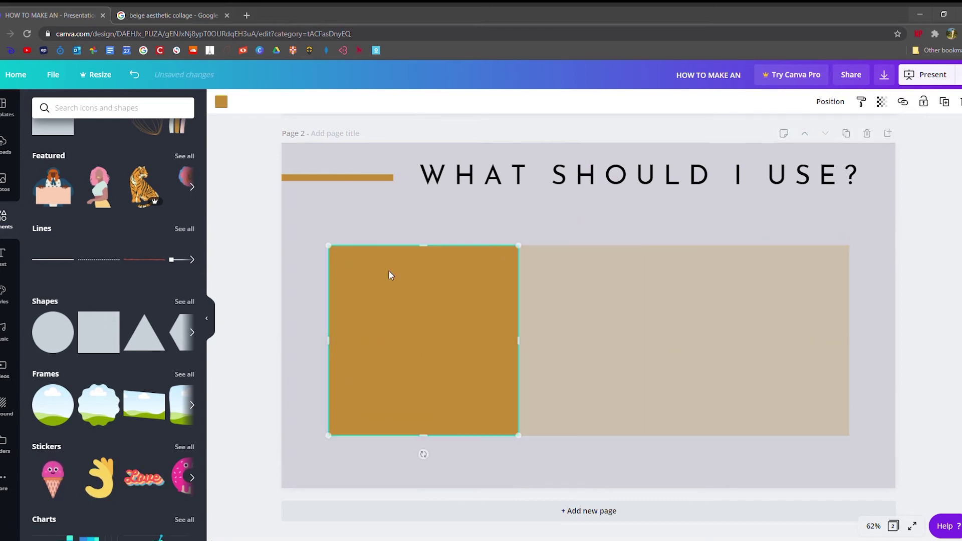
{"action": "left_click_drag", "start_coordinate": [519, 342], "coordinate": [868, 321]}
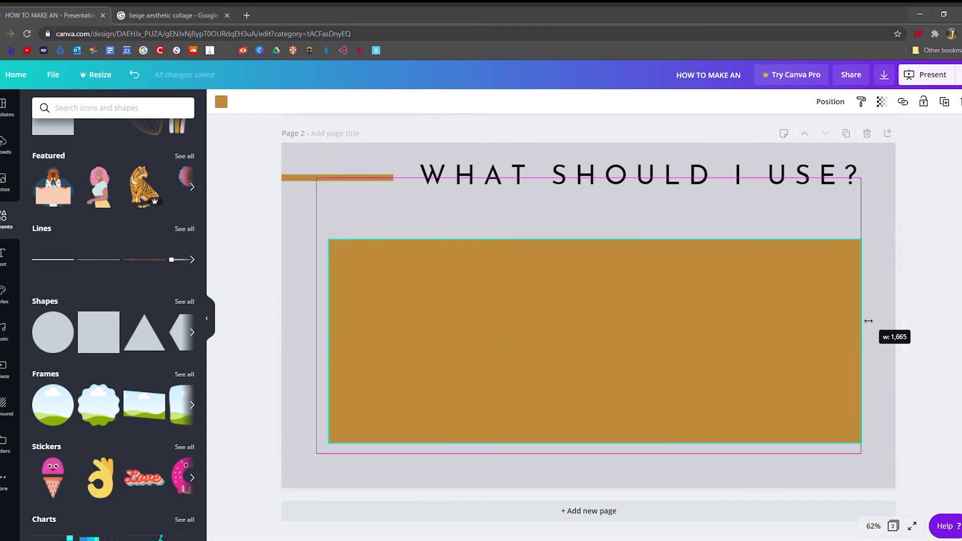
- Adjust the larger rectangle's fill and make it semi-transparent gold, as a frame around the smaller rectangle
{"action": "left_click", "coordinate": [831, 102]}
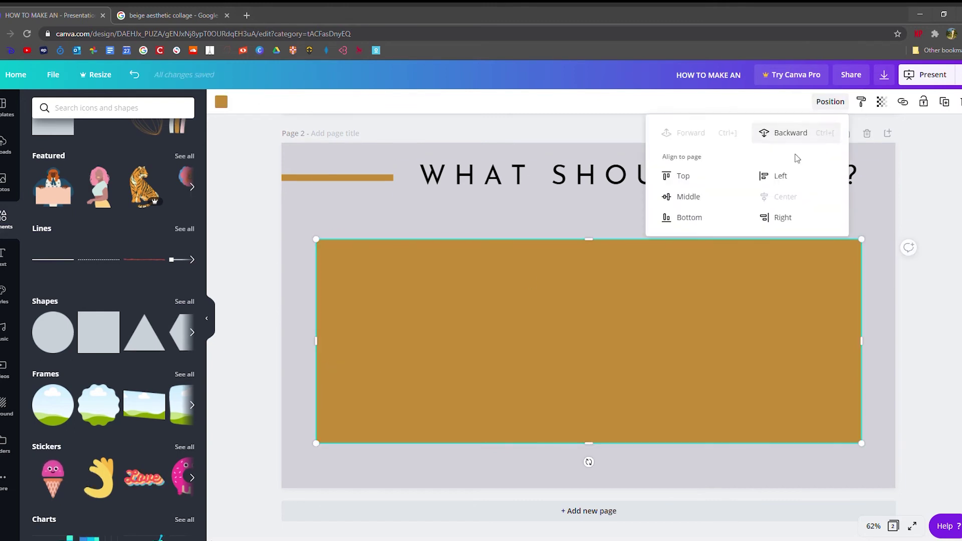
{"action": "left_click", "coordinate": [222, 103]}
{"action": "left_click", "coordinate": [183, 206]}
{"action": "left_click", "coordinate": [269, 272]}
{"action": "left_click", "coordinate": [322, 265]}
{"action": "left_click", "coordinate": [221, 102]}
{"action": "left_click", "coordinate": [75, 256]}
{"action": "left_click", "coordinate": [128, 257]}
{"action": "left_click", "coordinate": [251, 301]}
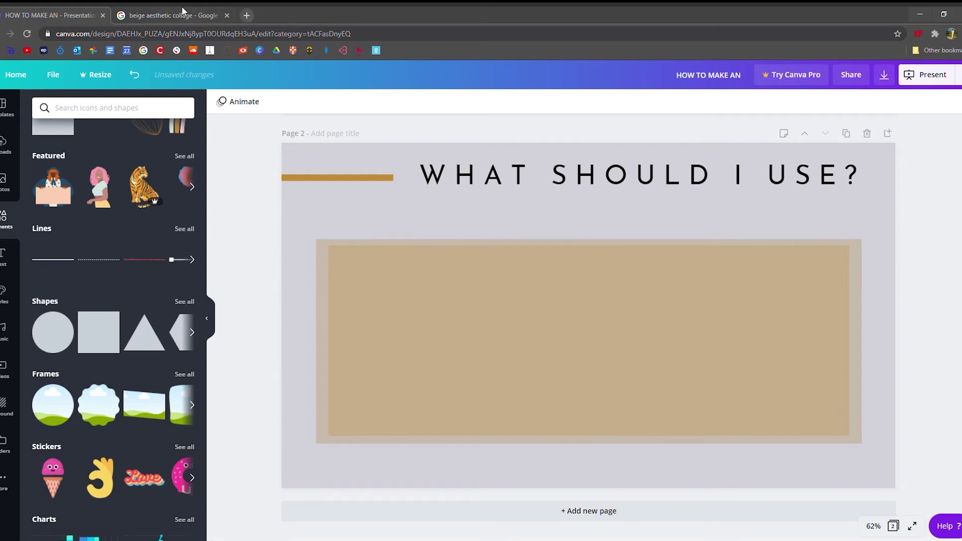
- Search the web for who Ariana Grande is and copy the "Who Is Ariana Grande?" paragraph from the biography.com page
{"action": "left_click", "coordinate": [193, 16]}
{"action": "left_click", "coordinate": [186, 34]}
{"action": "type", "text": "who is arian"}
{"action": "key", "text": "Down"}
{"action": "key", "text": "Down"}
{"action": "key", "text": "Return"}
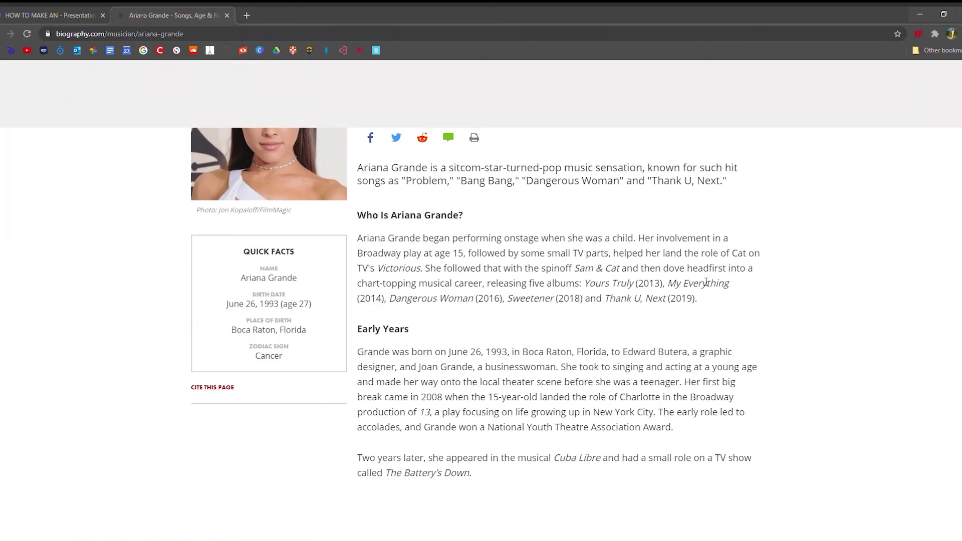
{"action": "left_click_drag", "start_coordinate": [697, 299], "coordinate": [360, 244]}
{"action": "key", "text": "ctrl+c"}
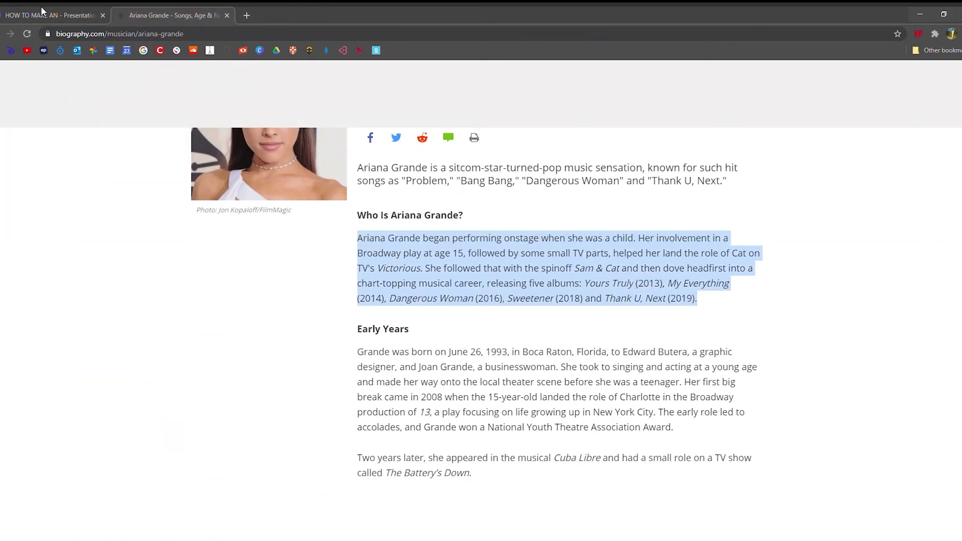
- Switch to the presentation tab, paste the copied paragraph and try the Abhaya Libre Regular font on it
{"action": "left_click", "coordinate": [65, 15]}
{"action": "left_click", "coordinate": [320, 221]}
{"action": "key", "text": "ctrl+v"}
{"action": "left_click", "coordinate": [257, 102]}
{"action": "left_click", "coordinate": [69, 154]}
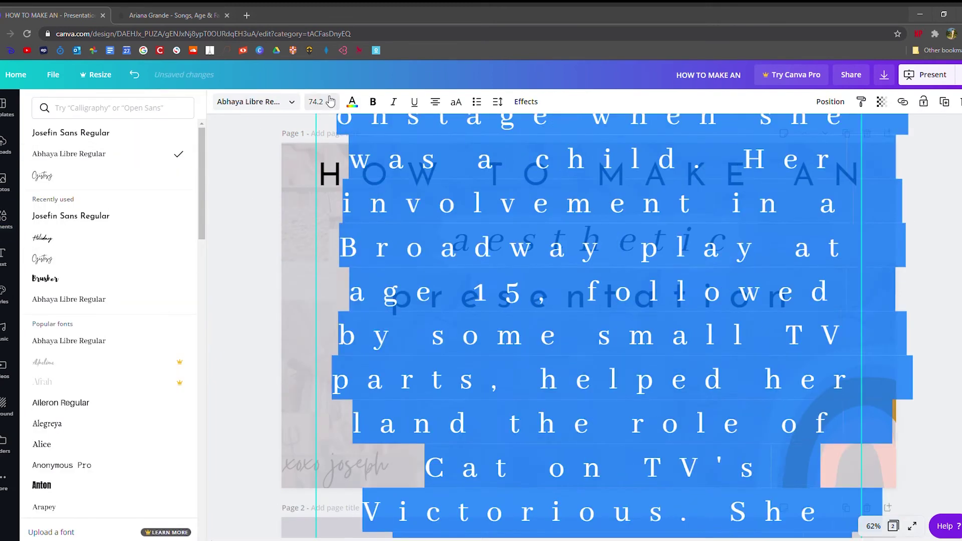
{"action": "left_click", "coordinate": [322, 102]}
{"action": "left_click", "coordinate": [324, 194]}
- Paste the biography paragraph again as text on the second page in Josefin Sans Regular
{"action": "scroll", "coordinate": [331, 215], "scroll_direction": "down", "scroll_amount": 5}
{"action": "scroll", "coordinate": [331, 217], "scroll_direction": "up", "scroll_amount": 5}
{"action": "scroll", "coordinate": [331, 216], "scroll_direction": "down", "scroll_amount": 2}
{"action": "scroll", "coordinate": [331, 216], "scroll_direction": "up", "scroll_amount": 2}
{"action": "left_click", "coordinate": [233, 271]}
{"action": "scroll", "coordinate": [288, 320], "scroll_direction": "down", "scroll_amount": 6}
{"action": "left_click", "coordinate": [291, 323]}
{"action": "key", "text": "ctrl+v"}
{"action": "left_click", "coordinate": [290, 323]}
{"action": "scroll", "coordinate": [351, 371], "scroll_direction": "down", "scroll_amount": 7}
{"action": "left_click", "coordinate": [363, 389]}
{"action": "scroll", "coordinate": [324, 172], "scroll_direction": "up", "scroll_amount": 4}
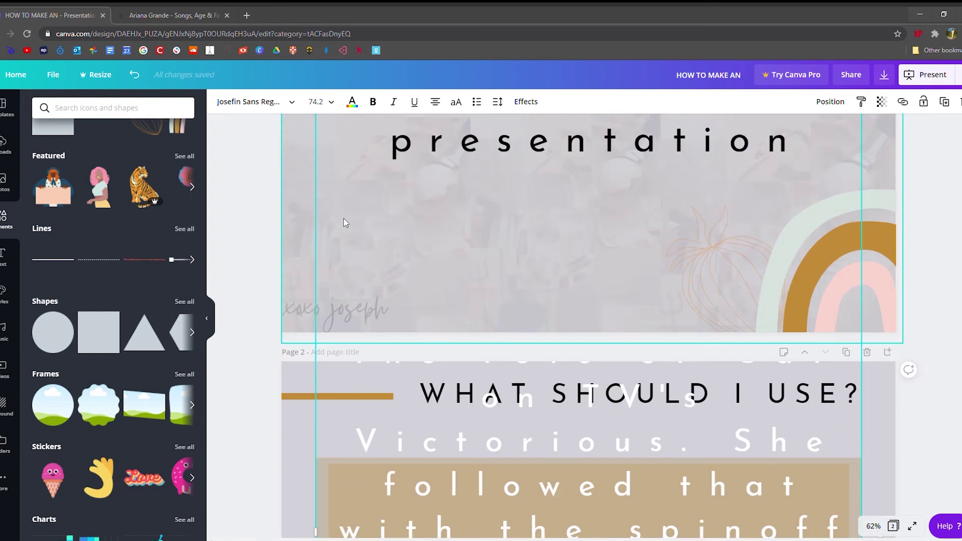
- Scale down the pasted biography text box and move it towards the gold rectangles on the second page
{"action": "scroll", "coordinate": [321, 170], "scroll_direction": "down", "scroll_amount": 7}
{"action": "left_click_drag", "start_coordinate": [312, 332], "coordinate": [41, 230]}
{"action": "left_click_drag", "start_coordinate": [862, 500], "coordinate": [665, 345]}
{"action": "left_click_drag", "start_coordinate": [241, 200], "coordinate": [355, 310]}
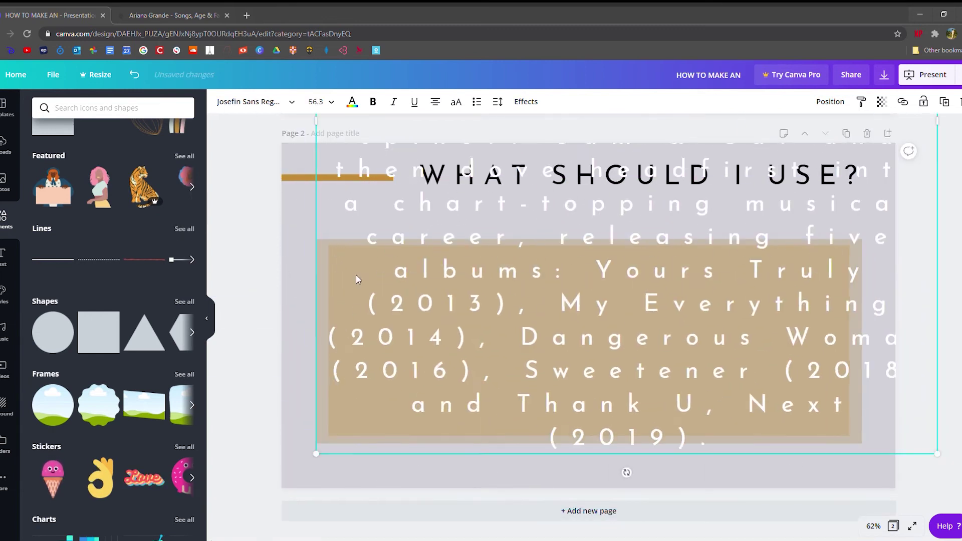
{"action": "scroll", "coordinate": [354, 307], "scroll_direction": "up", "scroll_amount": 7}
{"action": "left_click_drag", "start_coordinate": [317, 161], "coordinate": [509, 417]}
{"action": "scroll", "coordinate": [509, 416], "scroll_direction": "down", "scroll_amount": 7}
{"action": "left_click_drag", "start_coordinate": [547, 261], "coordinate": [348, 295]}
- Set the biography paragraph's letter spacing to 0
{"action": "left_click", "coordinate": [499, 103]}
{"action": "left_click_drag", "start_coordinate": [597, 134], "coordinate": [570, 134]}
{"action": "left_click", "coordinate": [636, 133]}
{"action": "type", "text": "0"}
{"action": "key", "text": "Return"}
- Move the biography paragraph into the gold rectangle and widen its text box to the inner rectangle's edges
{"action": "left_click", "coordinate": [511, 243]}
{"action": "left_click", "coordinate": [457, 183]}
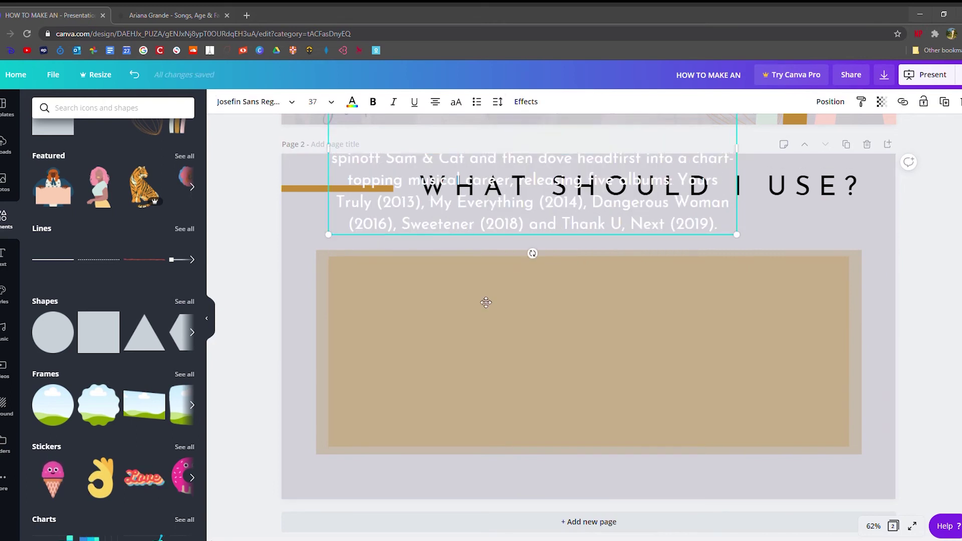
{"action": "left_click_drag", "start_coordinate": [444, 216], "coordinate": [496, 420]}
{"action": "left_click_drag", "start_coordinate": [377, 360], "coordinate": [331, 360]}
{"action": "left_click_drag", "start_coordinate": [789, 351], "coordinate": [847, 384]}
{"action": "left_click", "coordinate": [252, 407]}
- Add the yellow-orange flower from Sketchy Flowers to the second page's lower-left corner, tilted slightly
{"action": "scroll", "coordinate": [49, 335], "scroll_direction": "down", "scroll_amount": 15}
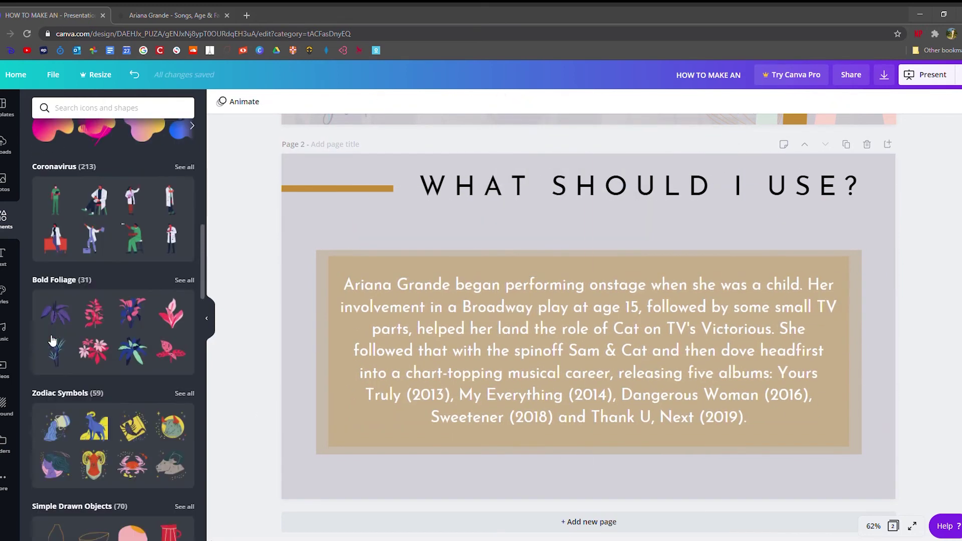
{"action": "left_click", "coordinate": [180, 225]}
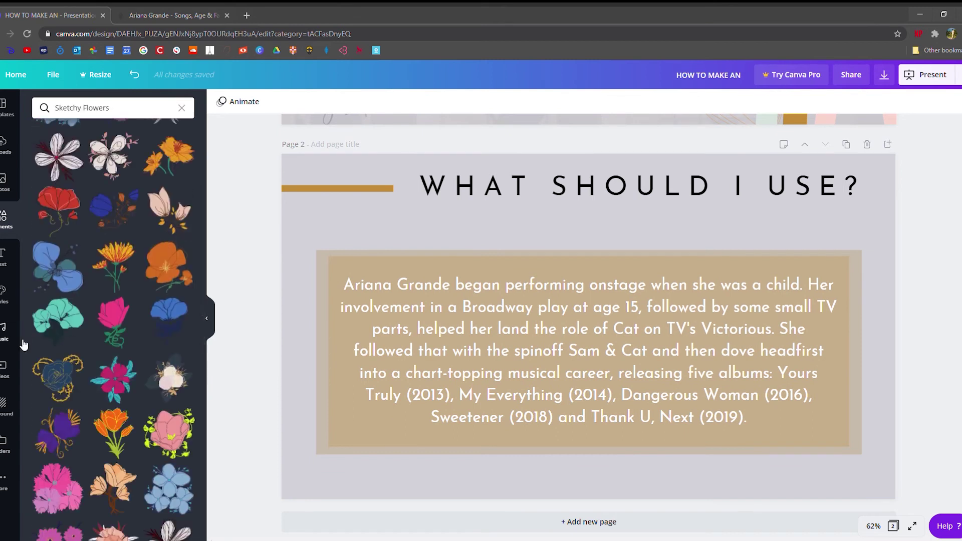
{"action": "left_click", "coordinate": [116, 266]}
{"action": "mouse_move", "coordinate": [592, 361]}
{"action": "left_mouse_down"}
{"action": "mouse_move", "coordinate": [322, 502]}
{"action": "mouse_move", "coordinate": [315, 476]}
{"action": "mouse_move", "coordinate": [320, 499]}
{"action": "left_mouse_up"}
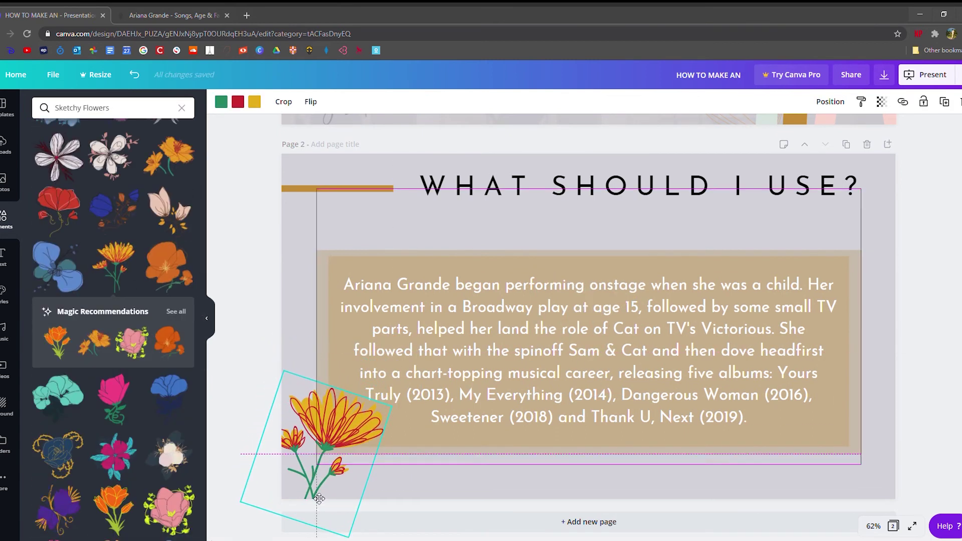
- On a duplicate of the second page, change the heading to "HOW DO I DO IT?" and recolour the accent bar crimson red
{"action": "double_click", "coordinate": [643, 183]}
{"action": "key", "text": "BackSpace"}
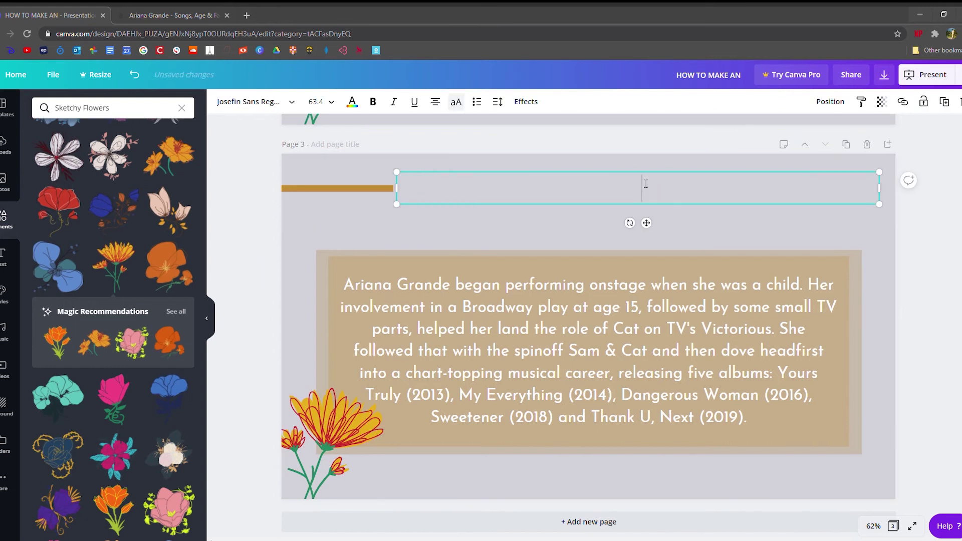
{"action": "left_click", "coordinate": [221, 102]}
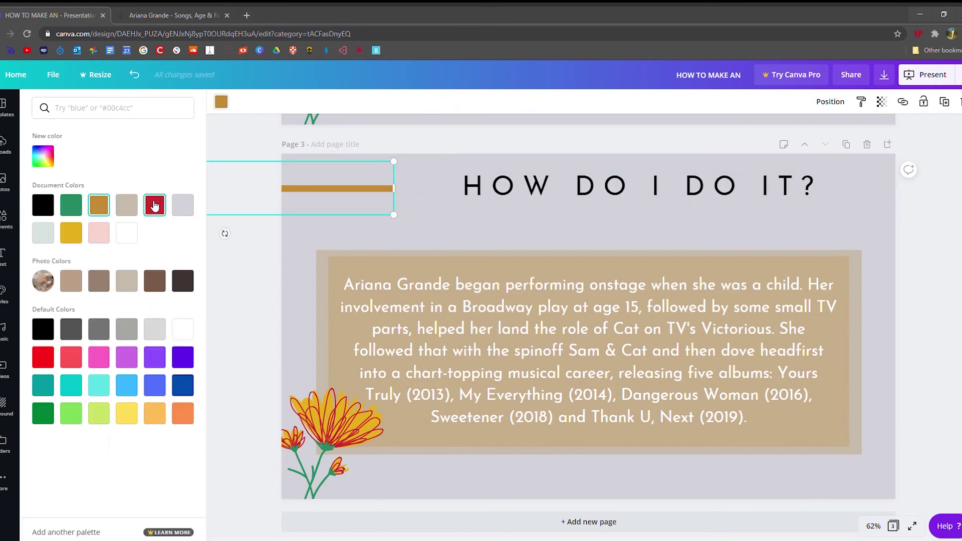
{"action": "left_click", "coordinate": [153, 208]}
- Recolour the inner rectangle behind the third page's paragraph with the same crimson red
{"action": "left_click", "coordinate": [341, 343]}
{"action": "left_click", "coordinate": [221, 102]}
{"action": "left_click", "coordinate": [159, 208]}
{"action": "left_click", "coordinate": [323, 322]}
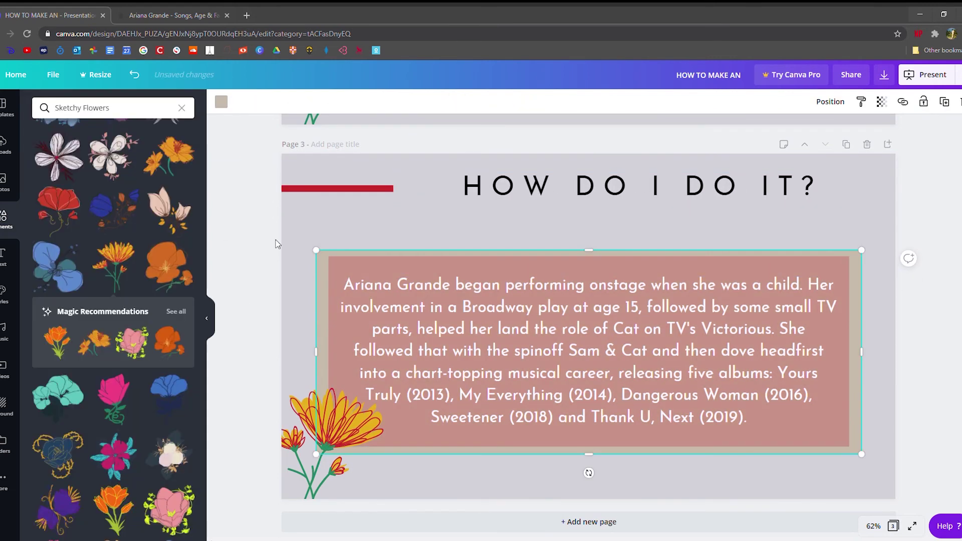
- Replace the third page's yellow-orange flower with the red poppy from Sketchy Flowers in the lower-left corner, and nudge the heading slightly left
{"action": "left_click", "coordinate": [331, 426]}
{"action": "key", "text": "Delete"}
{"action": "scroll", "coordinate": [123, 387], "scroll_direction": "down", "scroll_amount": 3}
{"action": "left_click", "coordinate": [169, 515]}
{"action": "left_click_drag", "start_coordinate": [591, 415], "coordinate": [564, 411]}
{"action": "left_click_drag", "start_coordinate": [600, 321], "coordinate": [340, 450]}
{"action": "left_click_drag", "start_coordinate": [558, 202], "coordinate": [550, 205]}
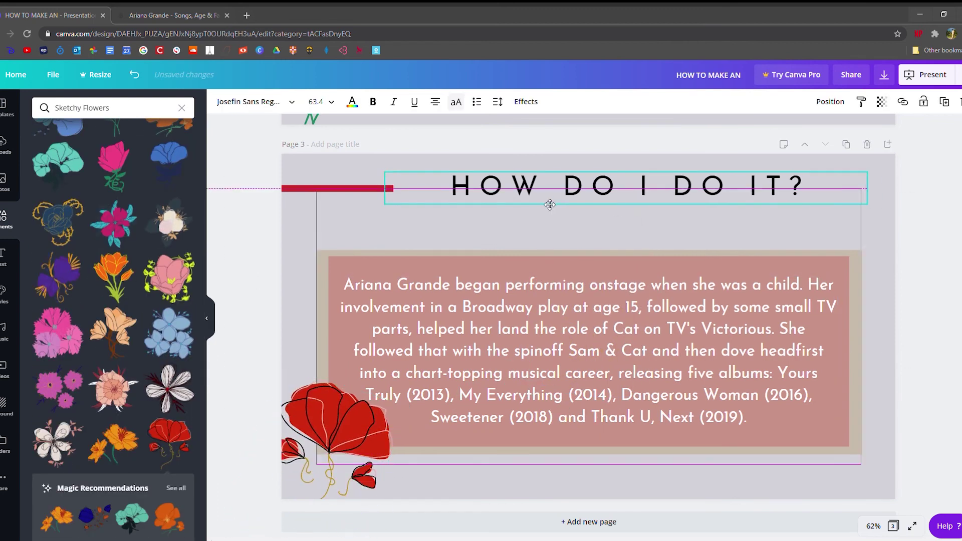
{"action": "left_click", "coordinate": [751, 229]}
- Add a fourth page with a "thank you" text and change its font to a thin geometric sans-serif
{"action": "left_click", "coordinate": [589, 522]}
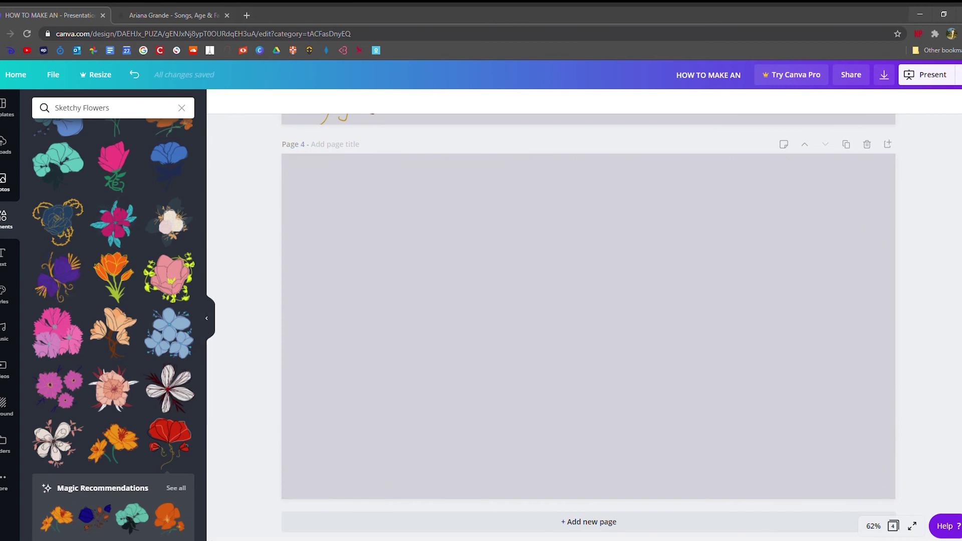
{"action": "type", "text": "ttha"}
{"action": "left_click", "coordinate": [254, 102]}
{"action": "scroll", "coordinate": [85, 351], "scroll_direction": "down", "scroll_amount": 10}
{"action": "left_click", "coordinate": [87, 346]}
- Widen the "thank you" text's letter spacing, enlarge it and place it across the middle of the page
{"action": "left_click", "coordinate": [497, 102]}
{"action": "left_click_drag", "start_coordinate": [565, 134], "coordinate": [589, 136]}
{"action": "left_click", "coordinate": [592, 233]}
{"action": "left_click_drag", "start_coordinate": [592, 287], "coordinate": [552, 248]}
{"action": "left_click_drag", "start_coordinate": [451, 274], "coordinate": [307, 335]}
{"action": "left_click_drag", "start_coordinate": [519, 268], "coordinate": [569, 327]}
- Set the fourth page's background to a custom pale cream and shift the "thank you" text slightly right
{"action": "left_click", "coordinate": [441, 231]}
{"action": "left_click", "coordinate": [221, 101]}
{"action": "left_click", "coordinate": [99, 205]}
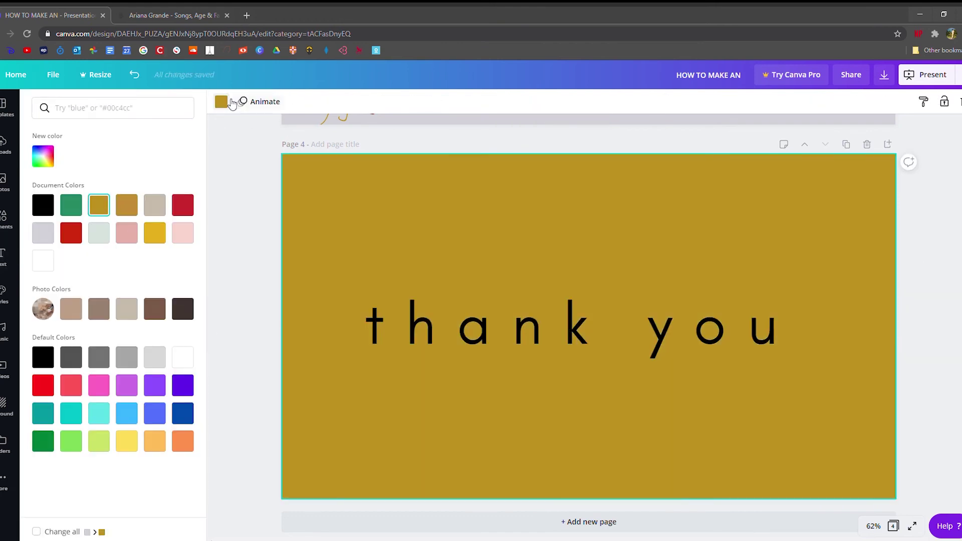
{"action": "left_click", "coordinate": [44, 156]}
{"action": "left_click_drag", "start_coordinate": [75, 199], "coordinate": [73, 123]}
{"action": "left_click_drag", "start_coordinate": [501, 343], "coordinate": [517, 347]}
{"action": "left_click", "coordinate": [435, 285]}
- Add the yellow and pink leaf graphic from Vivid Leaves to the fourth page's lower-right corner, discarding the dark green leaves tried first
{"action": "left_click", "coordinate": [3, 218]}
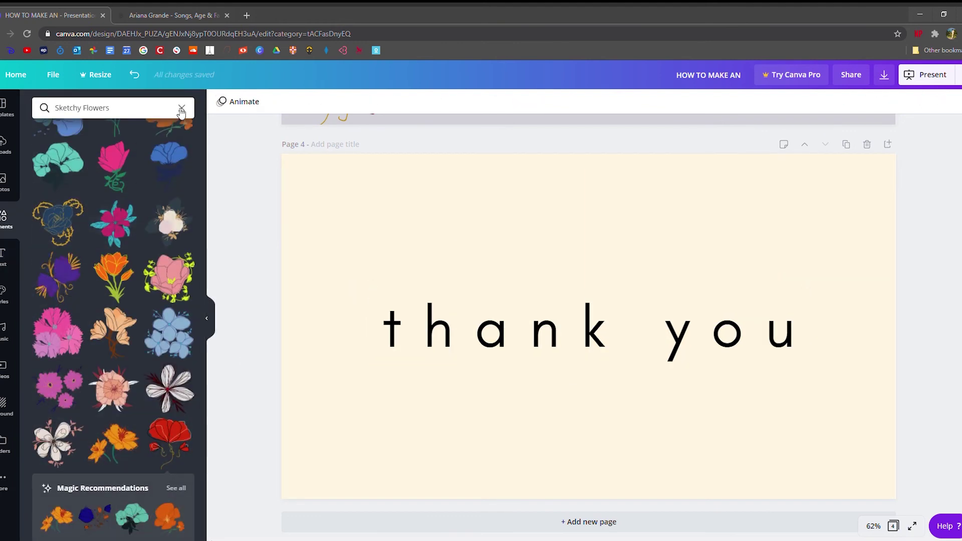
{"action": "scroll", "coordinate": [99, 263], "scroll_direction": "down", "scroll_amount": 15}
{"action": "scroll", "coordinate": [178, 277], "scroll_direction": "down", "scroll_amount": 2}
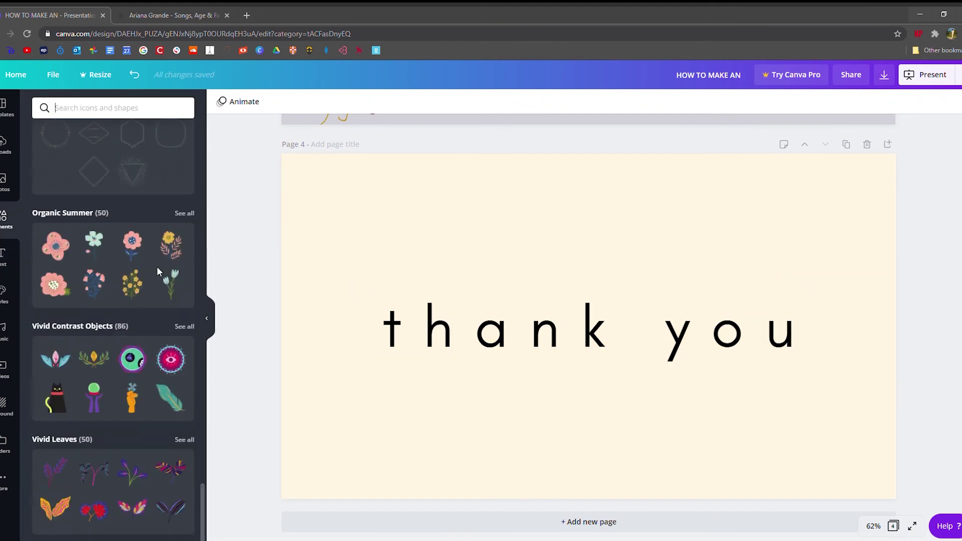
{"action": "left_click_drag", "start_coordinate": [95, 468], "coordinate": [319, 404]}
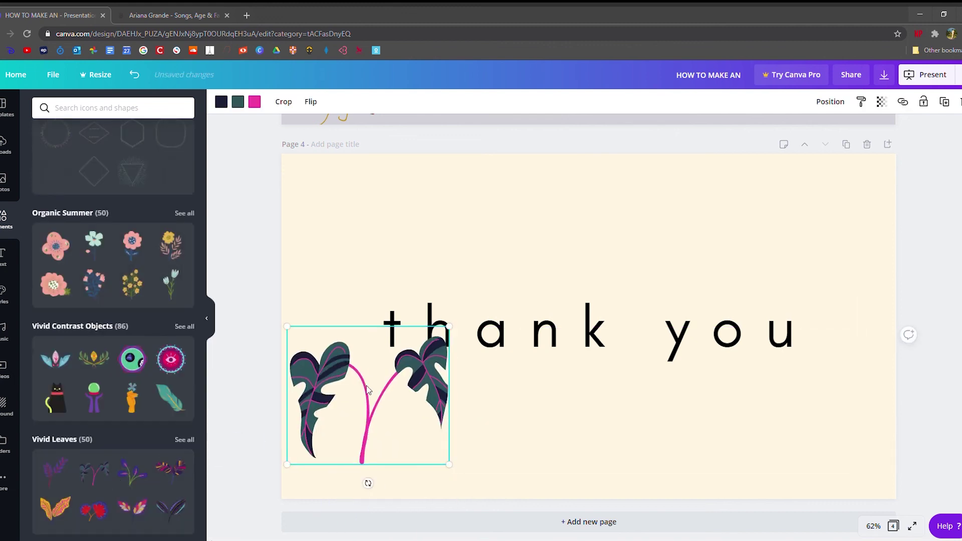
{"action": "key", "text": "Delete"}
{"action": "left_click", "coordinate": [55, 508]}
{"action": "left_click_drag", "start_coordinate": [587, 326], "coordinate": [774, 437]}
- Duplicate the yellow and pink leaf graphic so that one stands in each lower corner of the fourth page
{"action": "left_click", "coordinate": [255, 342]}
{"action": "left_click", "coordinate": [391, 436]}
{"action": "key", "text": "ctrl+c"}
{"action": "key", "text": "ctrl+v"}
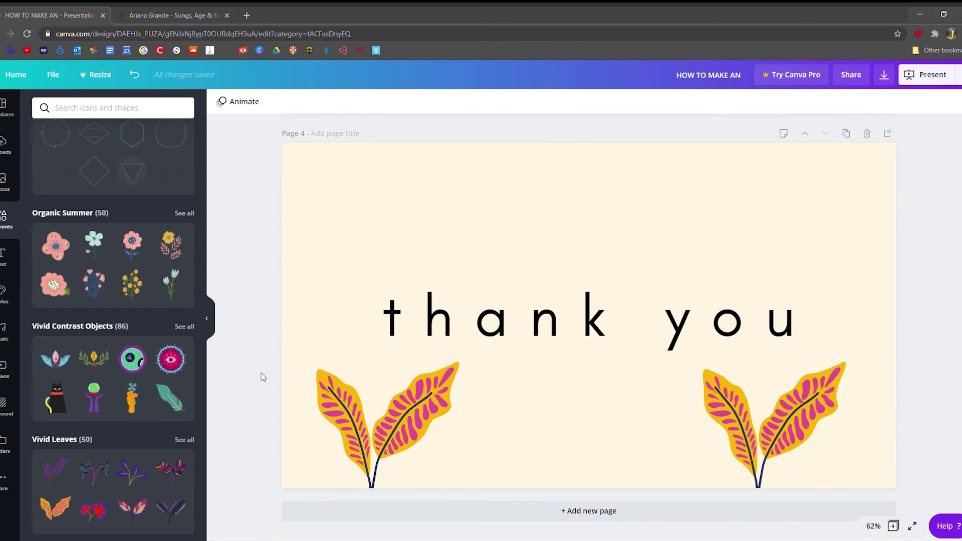
{"action": "key", "text": "ctrl+v"}
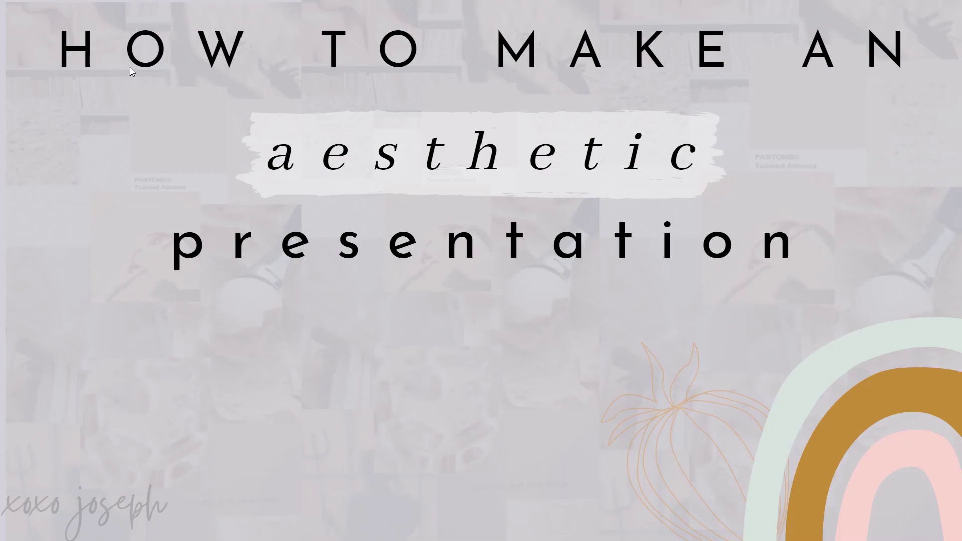
- Preview the presentation full screen and advance from the title slide to the second slide
{"action": "left_click", "coordinate": [853, 165]}
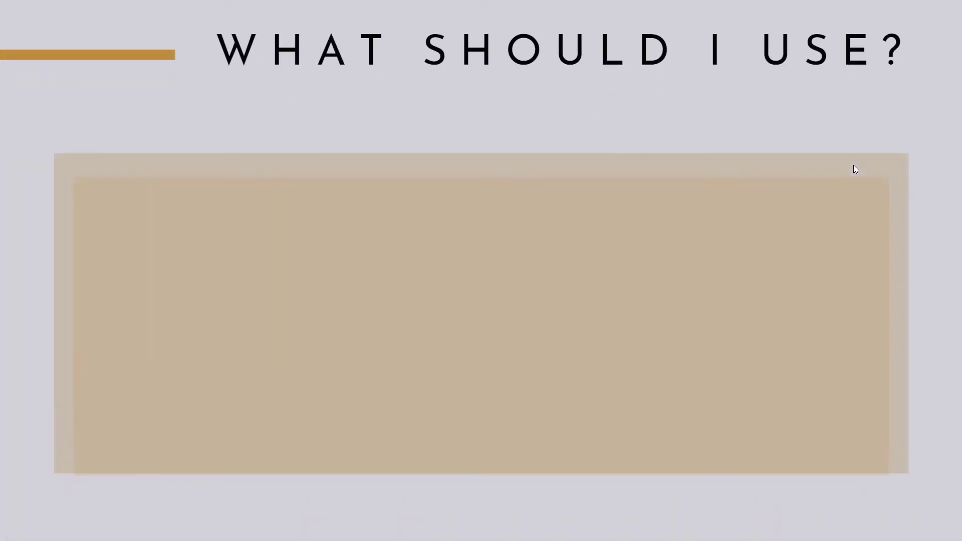